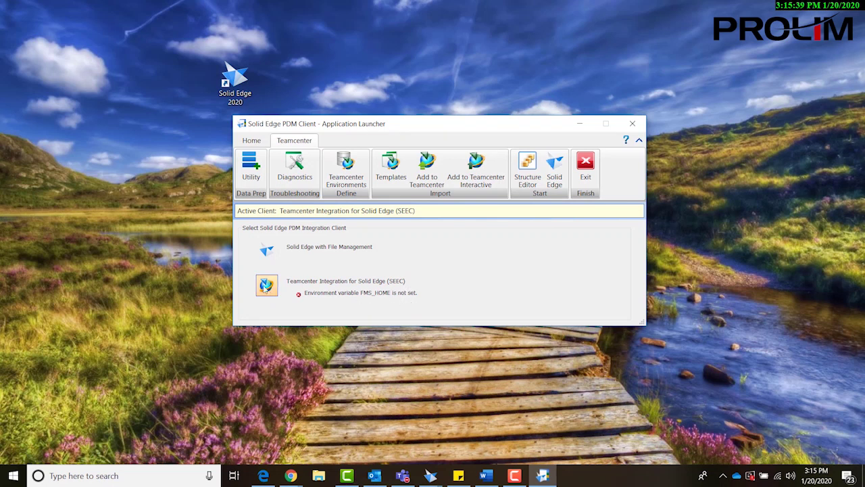
Step: Make Solid Edge with File Management the active PDM client and exit the launcher
{"action": "left_click", "coordinate": [268, 250]}
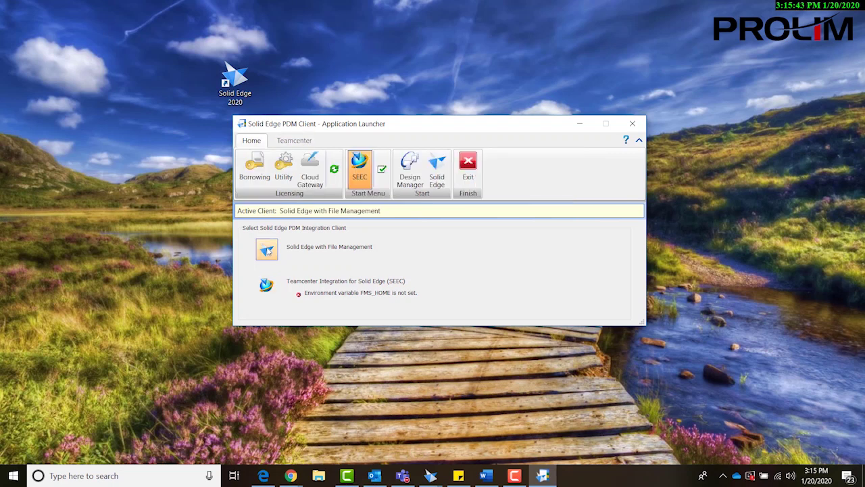
{"action": "left_click", "coordinate": [471, 169]}
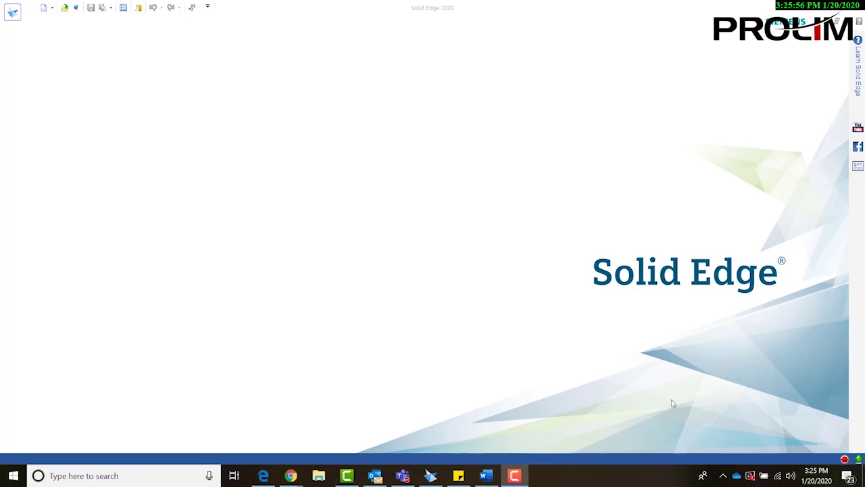
Step: Enable Solid Edge data management in the Manage settings of the Solid Edge options
{"action": "left_click", "coordinate": [14, 13]}
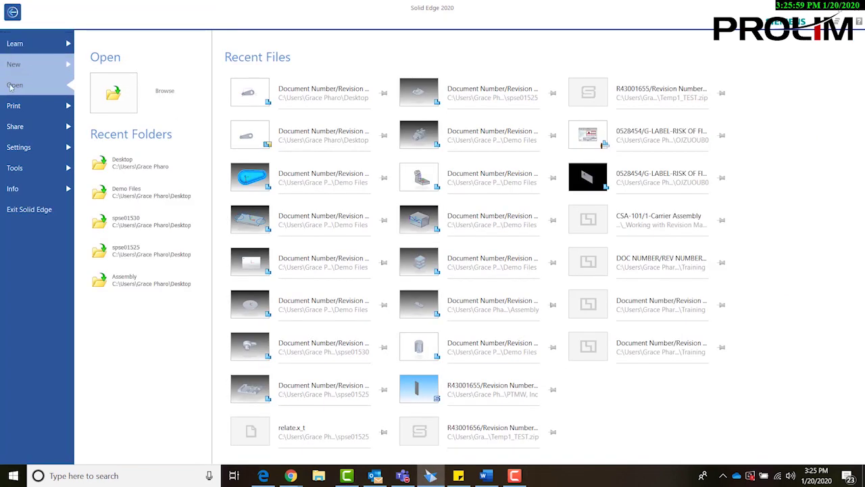
{"action": "left_click", "coordinate": [38, 146]}
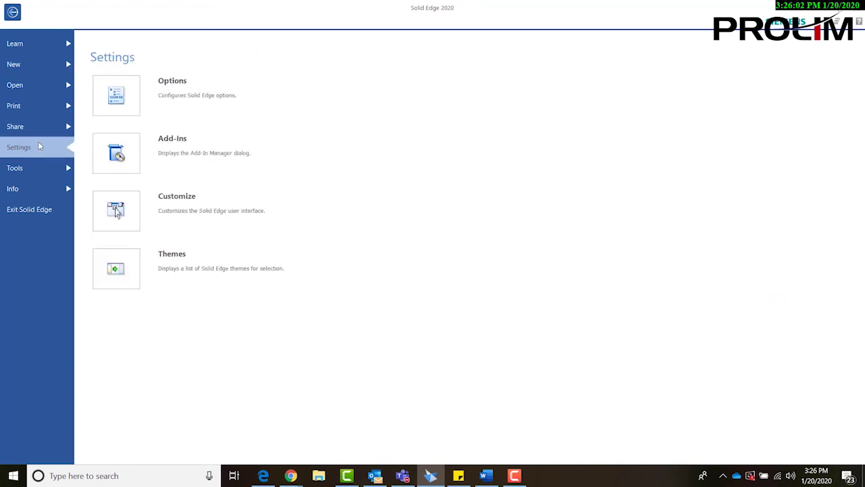
{"action": "left_click", "coordinate": [148, 98]}
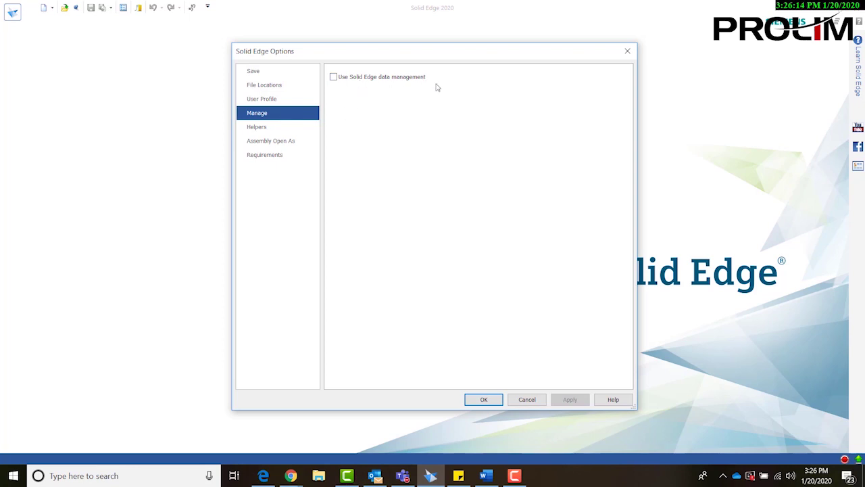
{"action": "left_click", "coordinate": [333, 77]}
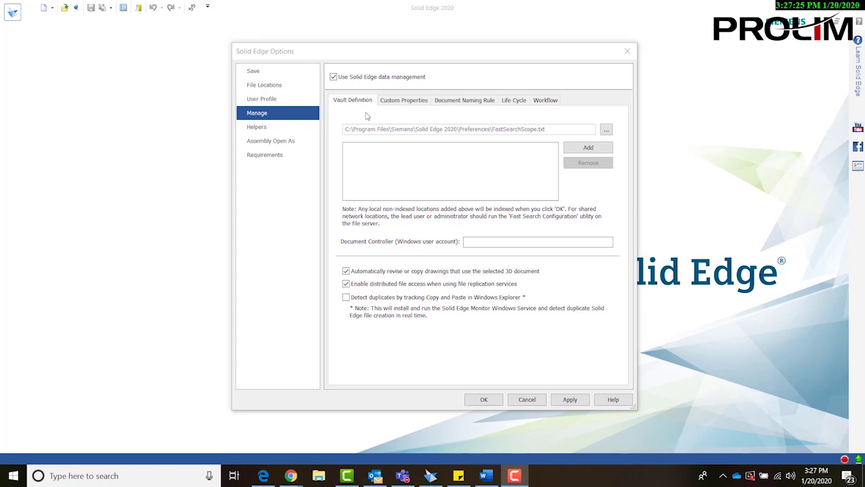
Step: Add the folder Documents\WEBINARS\BiDM\BiDM\Example Files\CAD_Data to the vault definition
{"action": "left_click", "coordinate": [585, 149]}
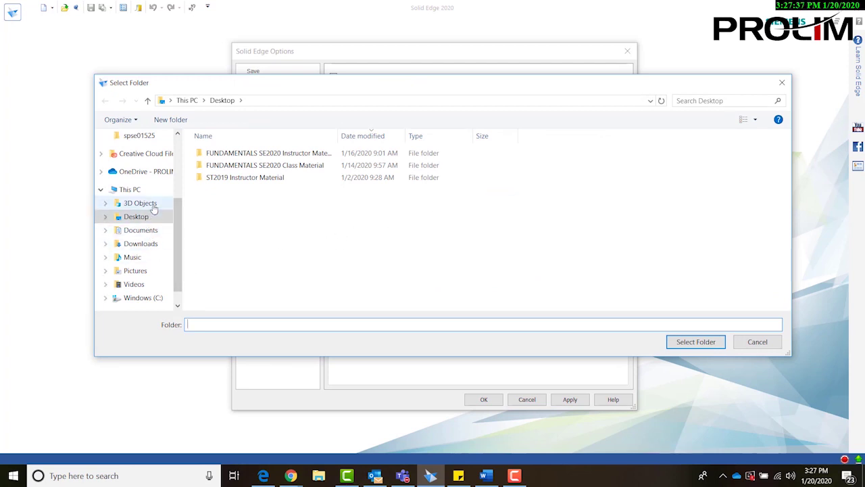
{"action": "left_click", "coordinate": [141, 231]}
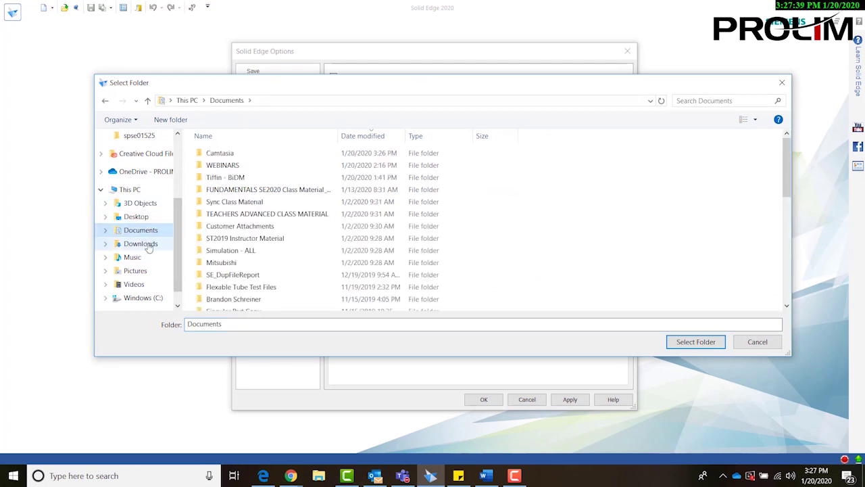
{"action": "double_click", "coordinate": [261, 165]}
{"action": "double_click", "coordinate": [261, 153]}
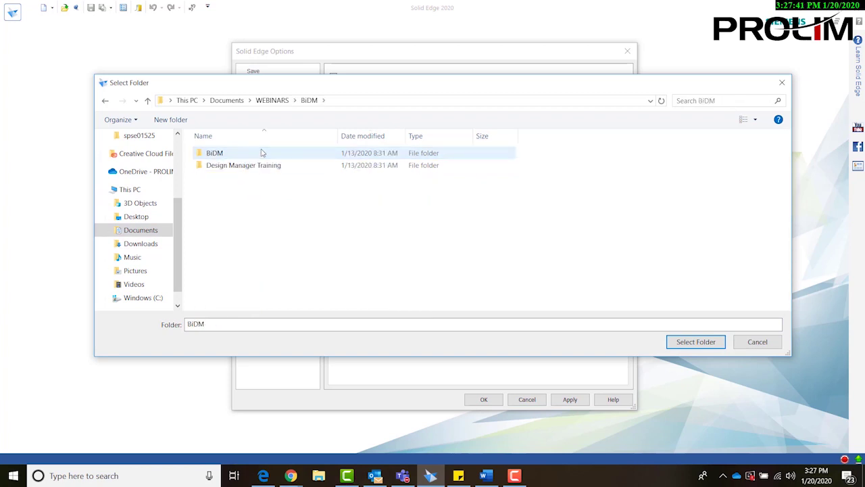
{"action": "double_click", "coordinate": [263, 153]}
{"action": "double_click", "coordinate": [263, 155]}
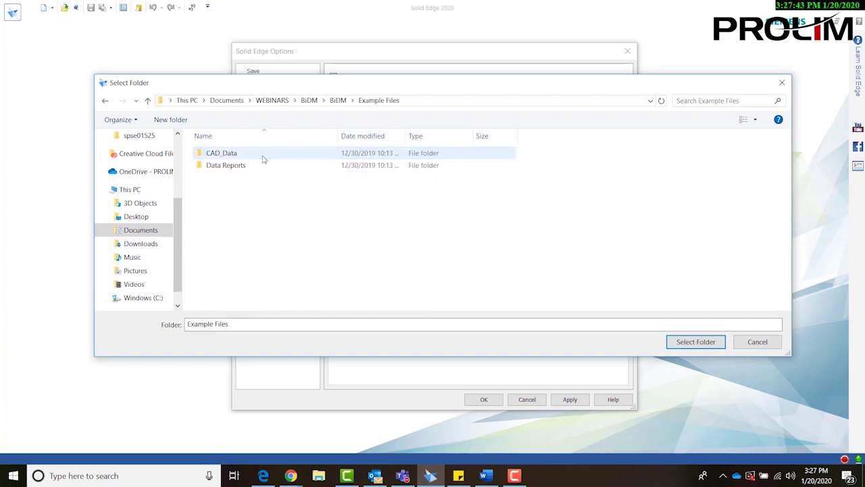
{"action": "left_click", "coordinate": [263, 155]}
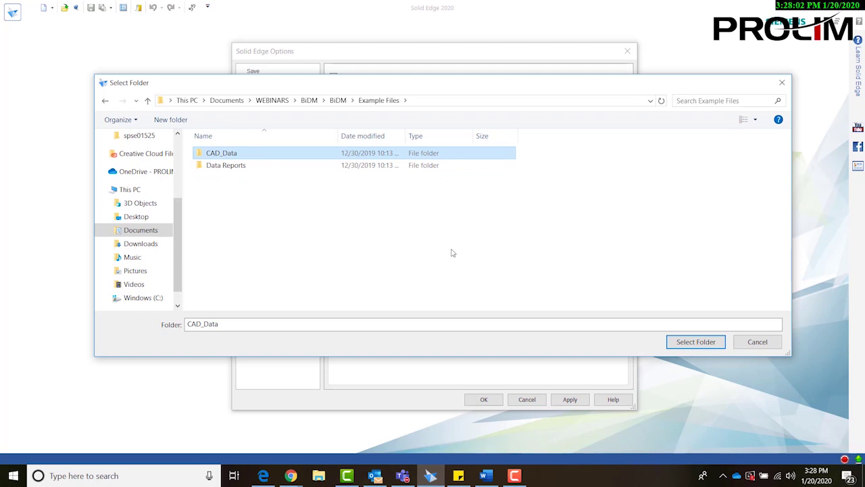
{"action": "left_click", "coordinate": [684, 347]}
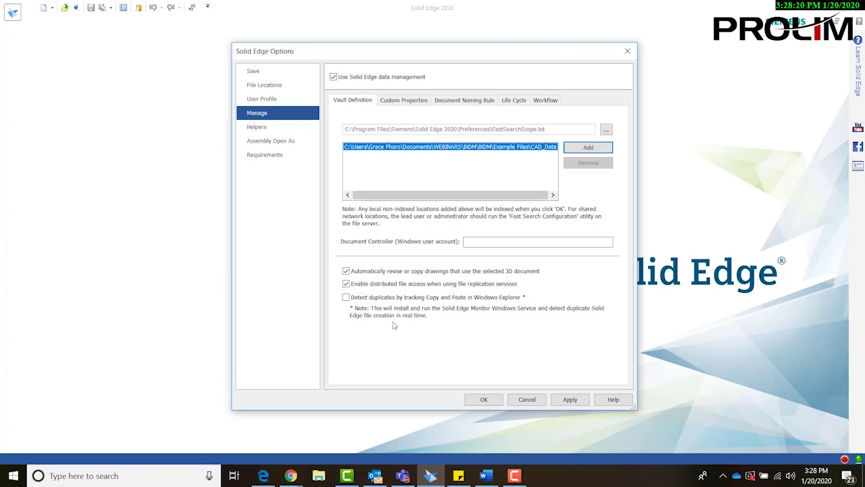
Step: Review the registered custom properties and rebuild the search index for the managed files
{"action": "left_click", "coordinate": [408, 102]}
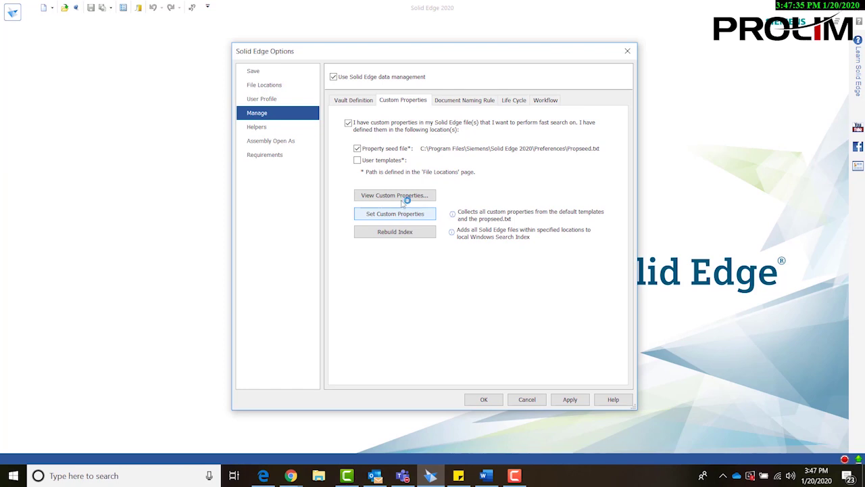
{"action": "left_click", "coordinate": [401, 196]}
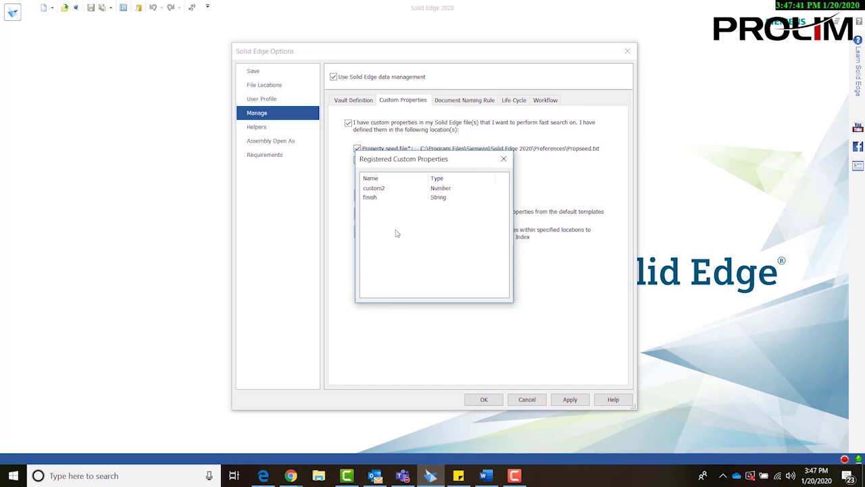
{"action": "left_click", "coordinate": [503, 161]}
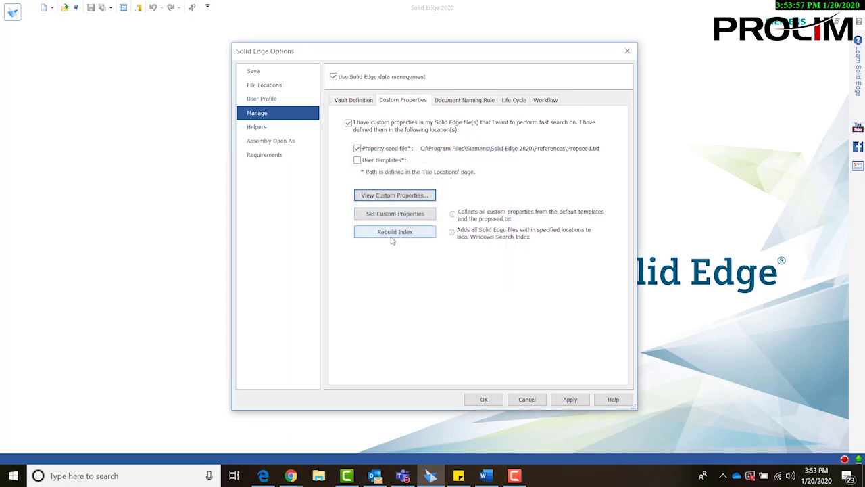
{"action": "left_click", "coordinate": [394, 233]}
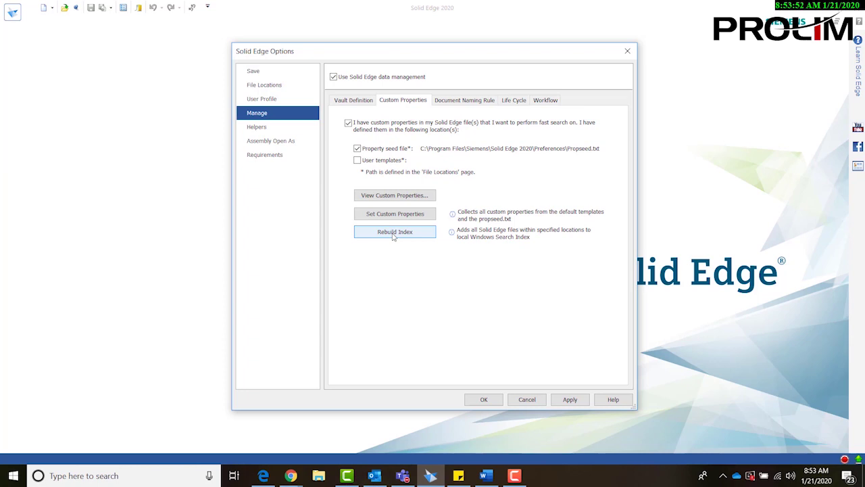
{"action": "left_click", "coordinate": [395, 232]}
Step: Set the document number prefix to "MM-" and turn on automatic file naming via document number and revision
{"action": "left_click", "coordinate": [473, 102]}
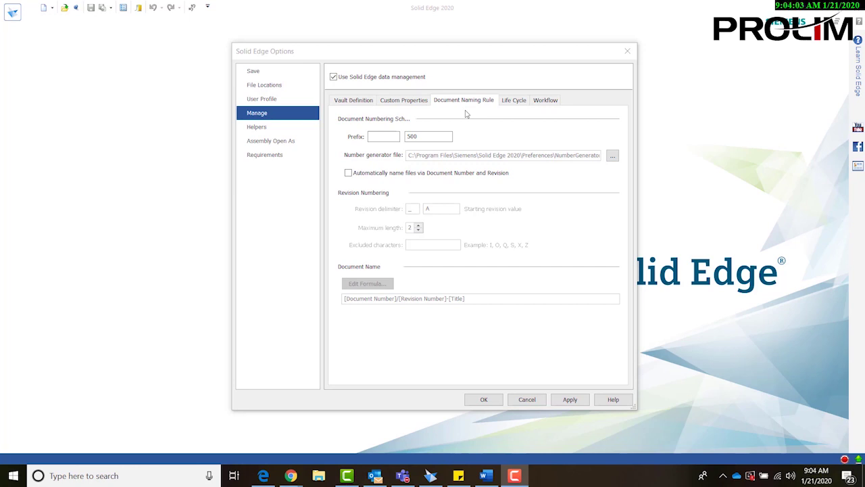
{"action": "left_click", "coordinate": [391, 136]}
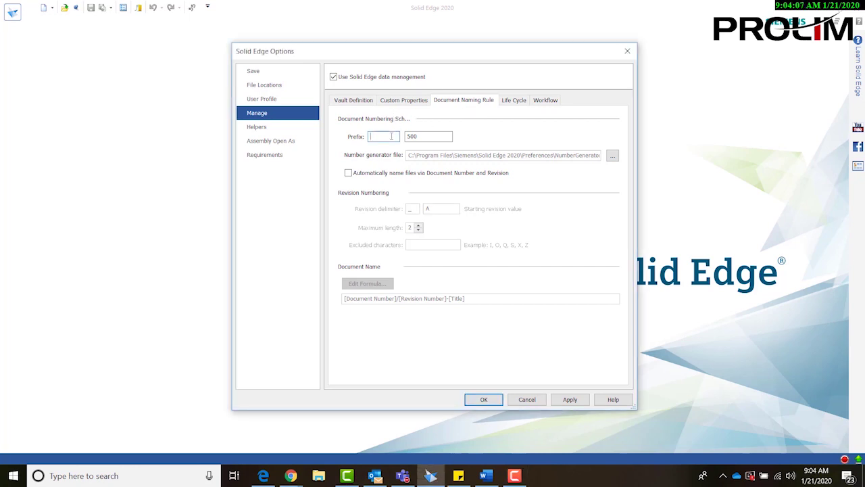
{"action": "type", "text": "MM-"}
{"action": "left_click", "coordinate": [386, 173]}
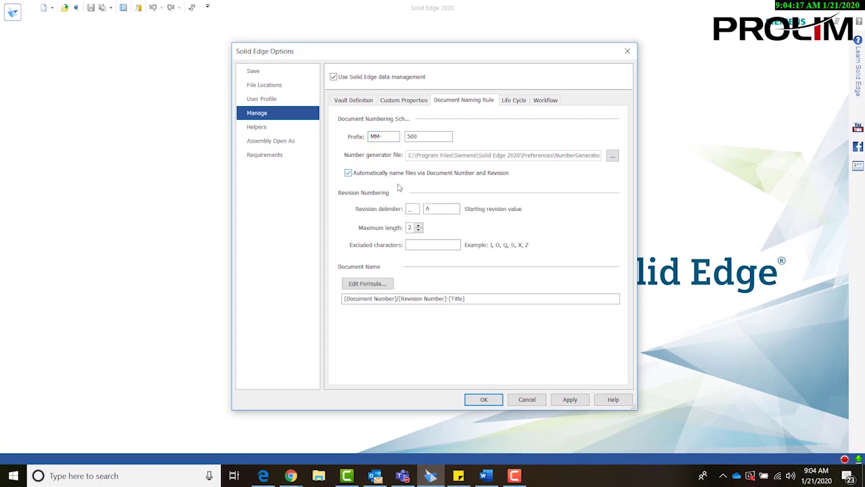
Step: Set the revision delimiter to "-" and exclude the character Q from revision numbering
{"action": "left_click", "coordinate": [414, 208]}
{"action": "key", "text": "BackSpace"}
{"action": "type", "text": "-"}
{"action": "left_click", "coordinate": [457, 245]}
{"action": "type", "text": "Q"}
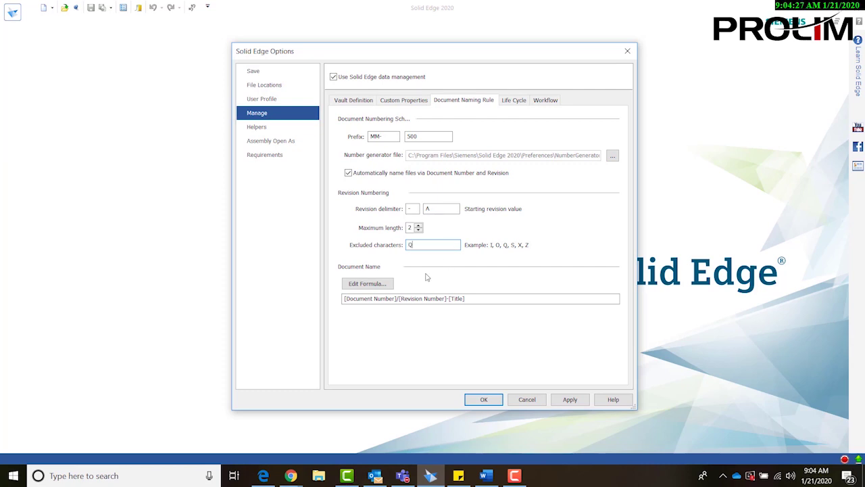
Step: Replace the document name formula with one that uses only the Filename property
{"action": "left_click", "coordinate": [383, 286]}
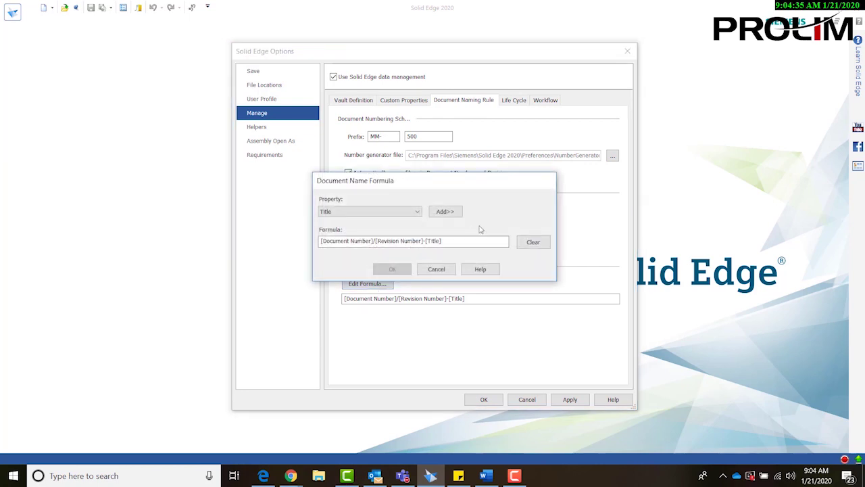
{"action": "left_click", "coordinate": [533, 242]}
{"action": "left_click", "coordinate": [415, 214]}
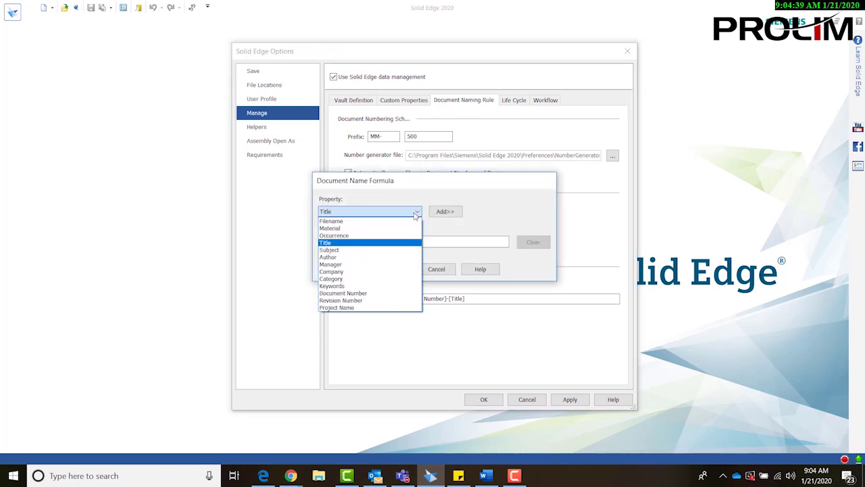
{"action": "left_click", "coordinate": [417, 221]}
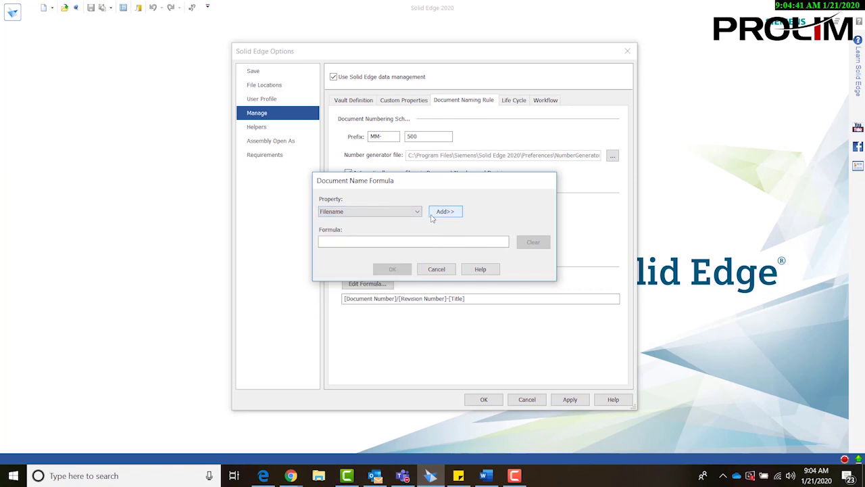
{"action": "left_click", "coordinate": [444, 213]}
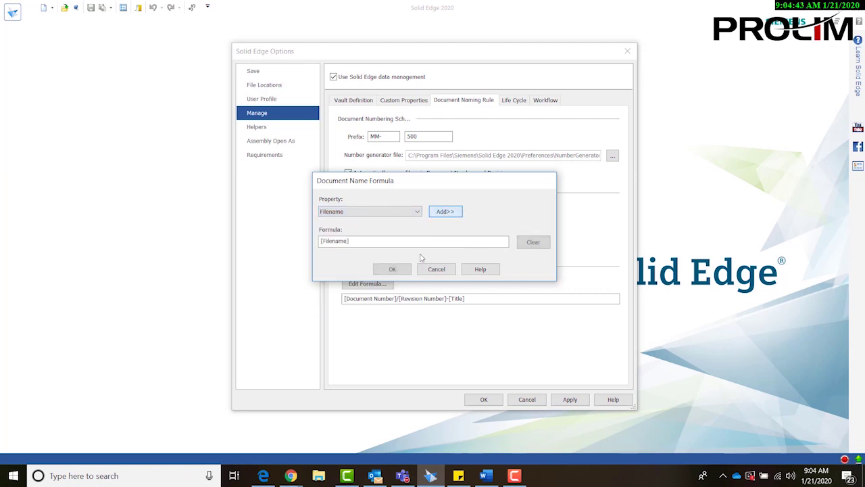
{"action": "left_click", "coordinate": [394, 271]}
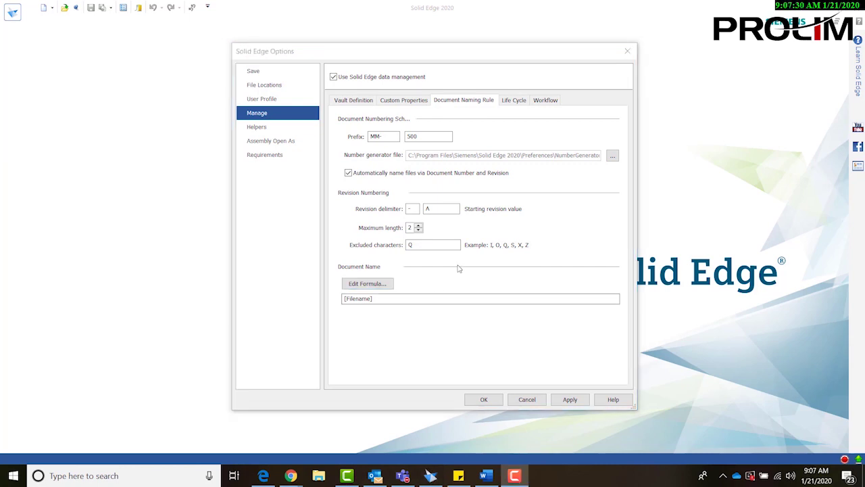
Step: Set the life cycle location for Pre-Released Documents to the WIP folder in CAD_Data
{"action": "left_click", "coordinate": [515, 103]}
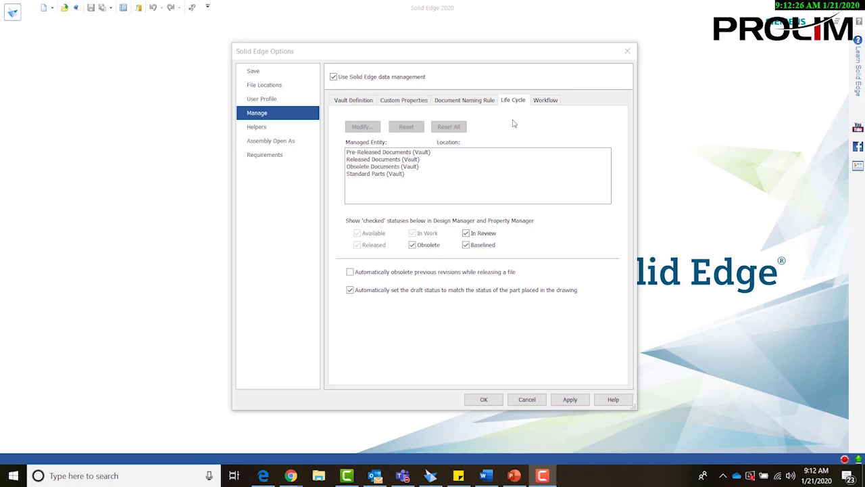
{"action": "double_click", "coordinate": [433, 153]}
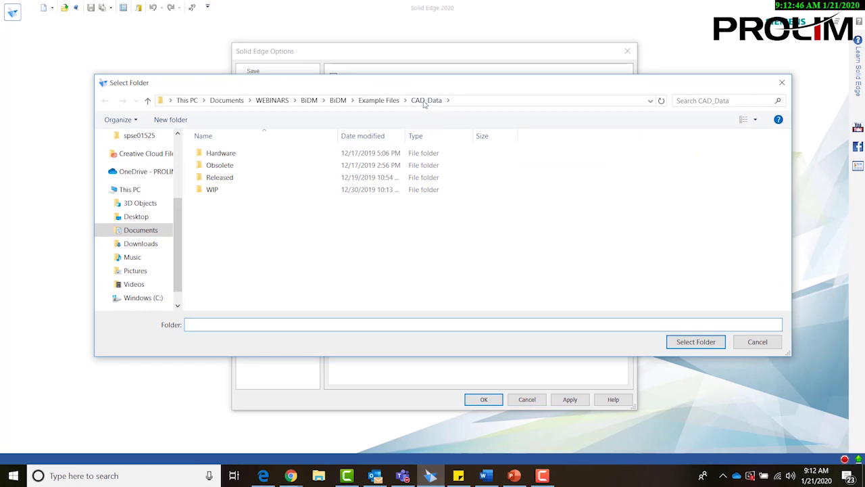
{"action": "left_click", "coordinate": [341, 192]}
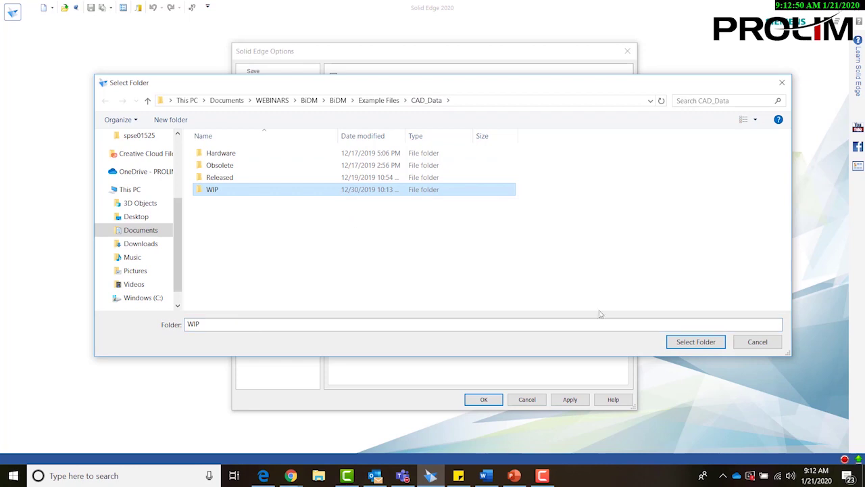
{"action": "left_click", "coordinate": [688, 344]}
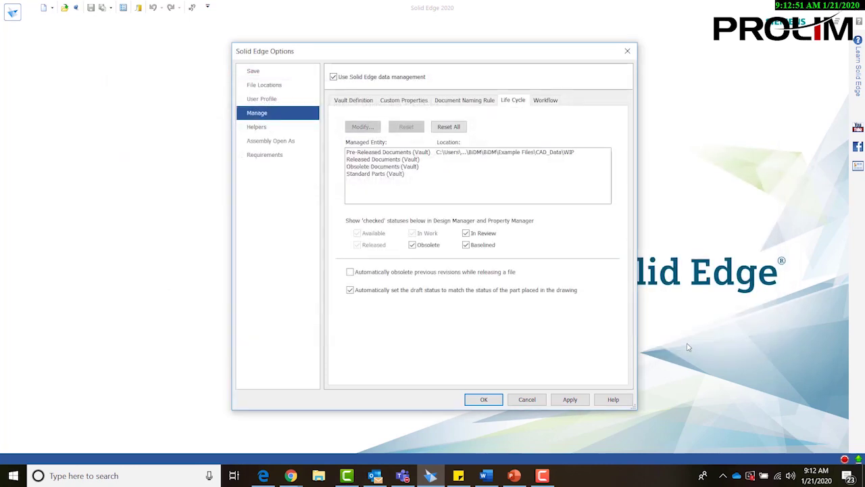
Step: Set the life cycle location for Released Documents to the Released folder in CAD_Data
{"action": "left_click", "coordinate": [427, 161]}
{"action": "double_click", "coordinate": [428, 160]}
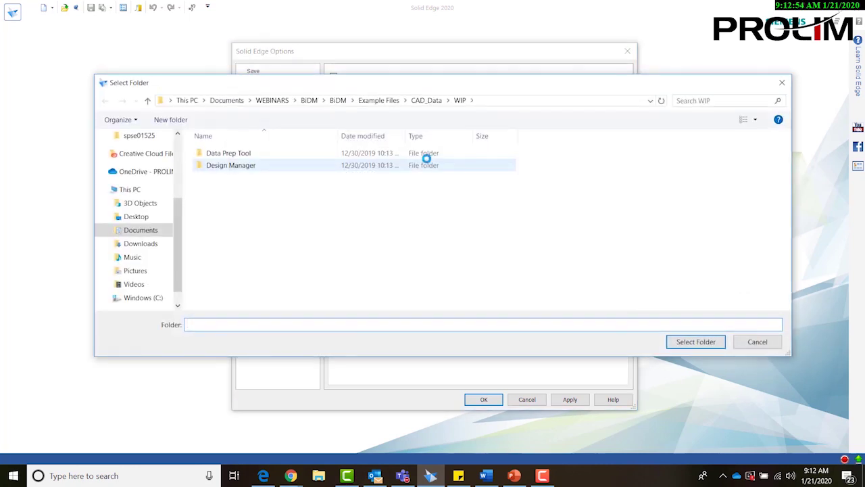
{"action": "left_click", "coordinate": [432, 102]}
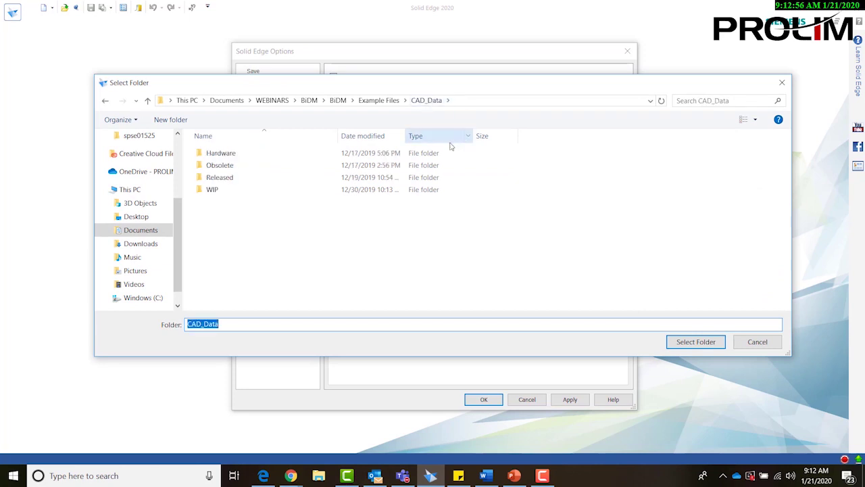
{"action": "left_click", "coordinate": [329, 181]}
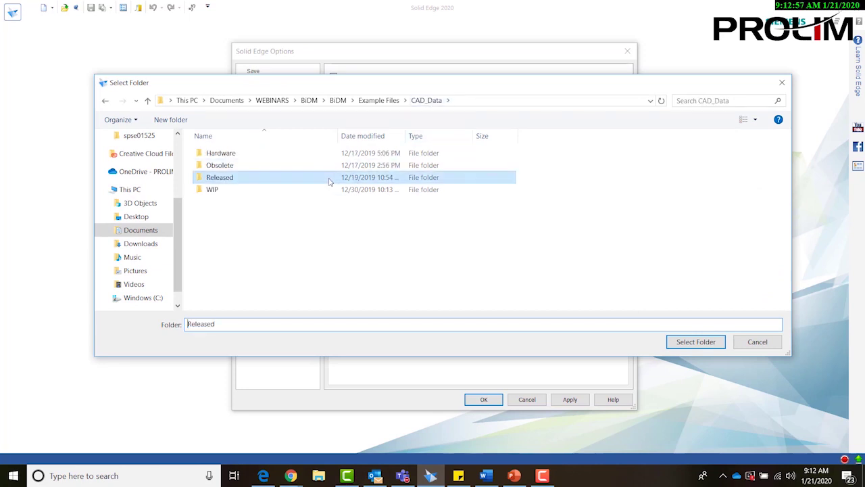
{"action": "left_click", "coordinate": [689, 343]}
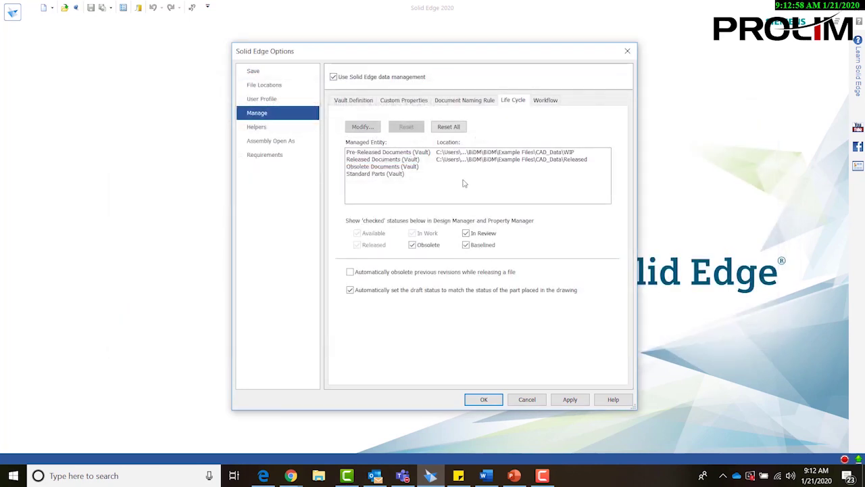
Step: Set the life cycle location for Obsolete Documents to the Obsolete folder in CAD_Data
{"action": "double_click", "coordinate": [425, 167]}
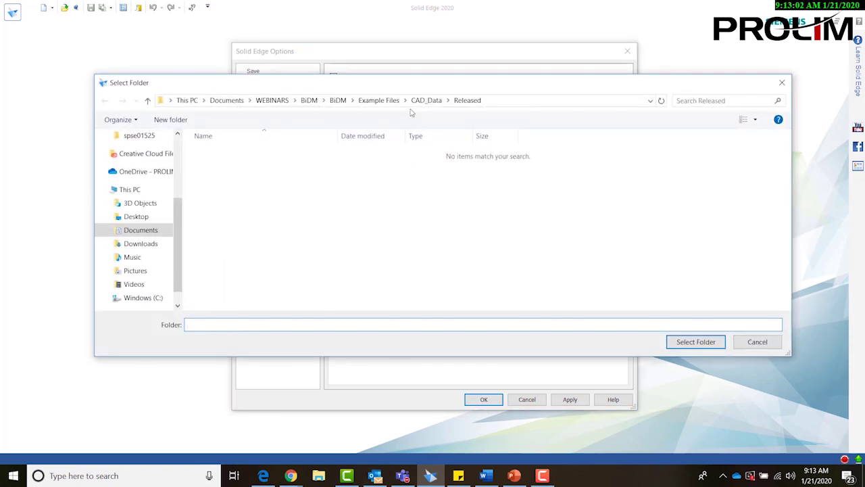
{"action": "left_click", "coordinate": [426, 100]}
{"action": "left_click", "coordinate": [325, 167]}
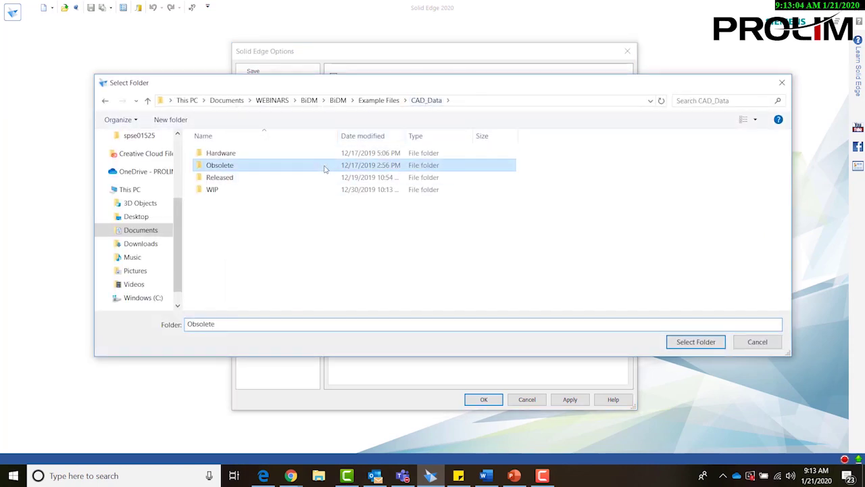
{"action": "left_click", "coordinate": [692, 346]}
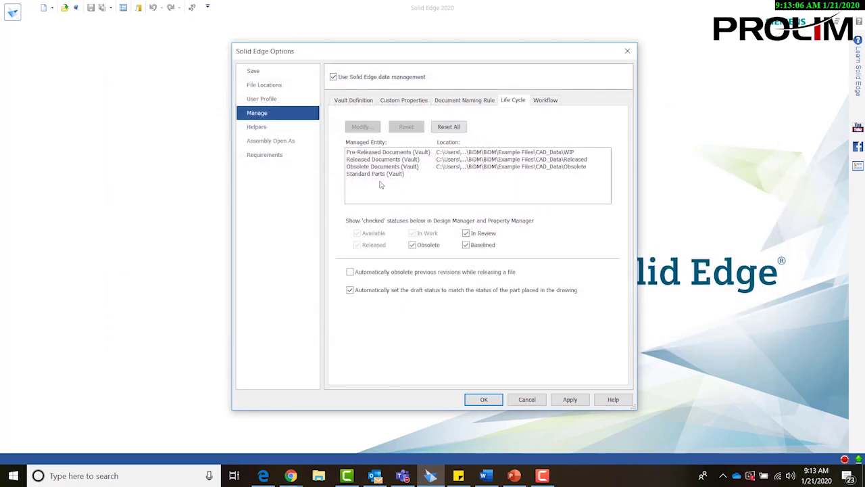
Step: Set the life cycle location for Standard Parts to the Hardware folder in CAD_Data
{"action": "double_click", "coordinate": [381, 175]}
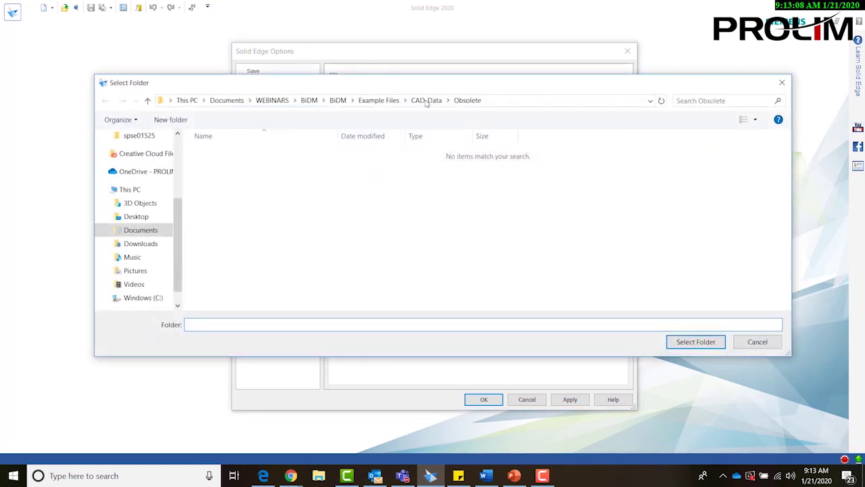
{"action": "left_click", "coordinate": [426, 100]}
{"action": "left_click", "coordinate": [339, 155]}
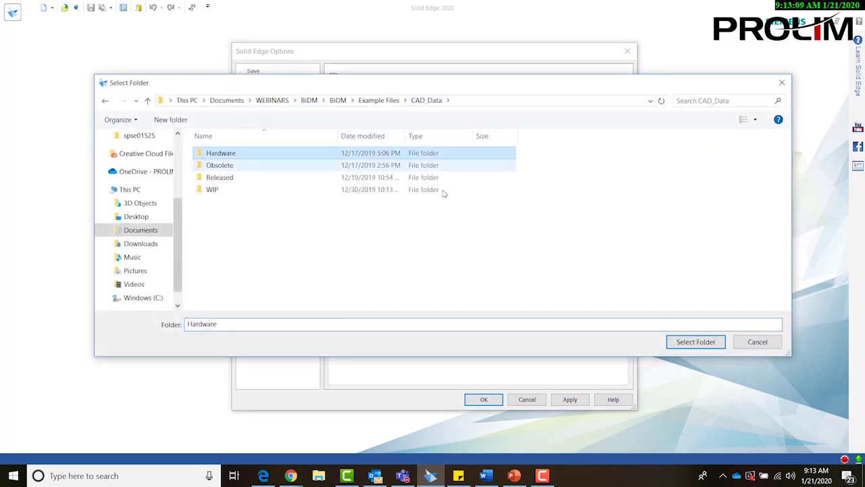
{"action": "left_click", "coordinate": [690, 344]}
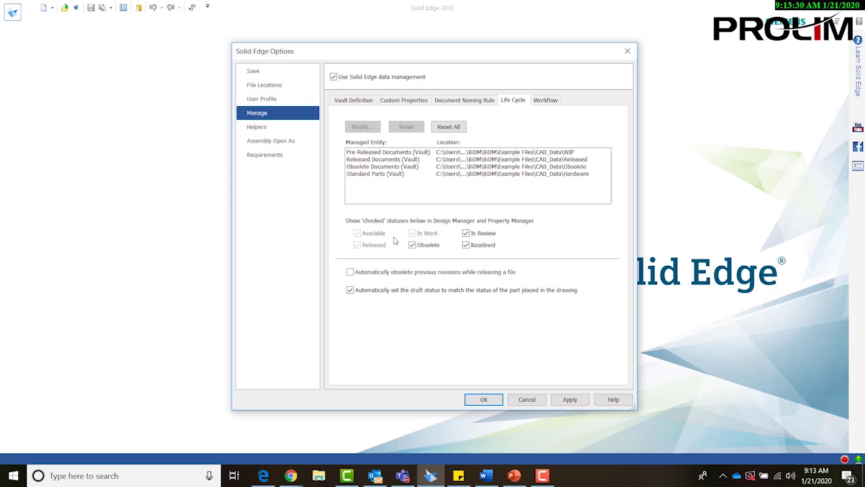
Step: Enable automatically obsoleting previous revisions while releasing a file, review the workflow settings, and accept the options
{"action": "left_click", "coordinate": [351, 272]}
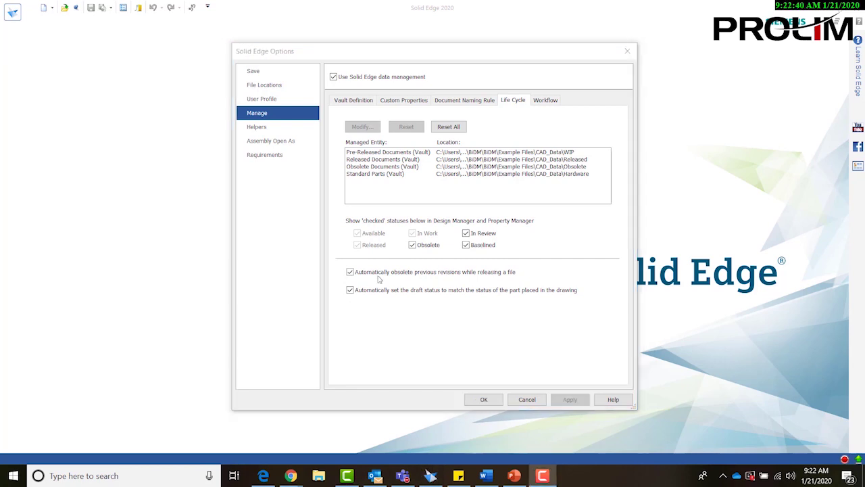
{"action": "left_click", "coordinate": [547, 101]}
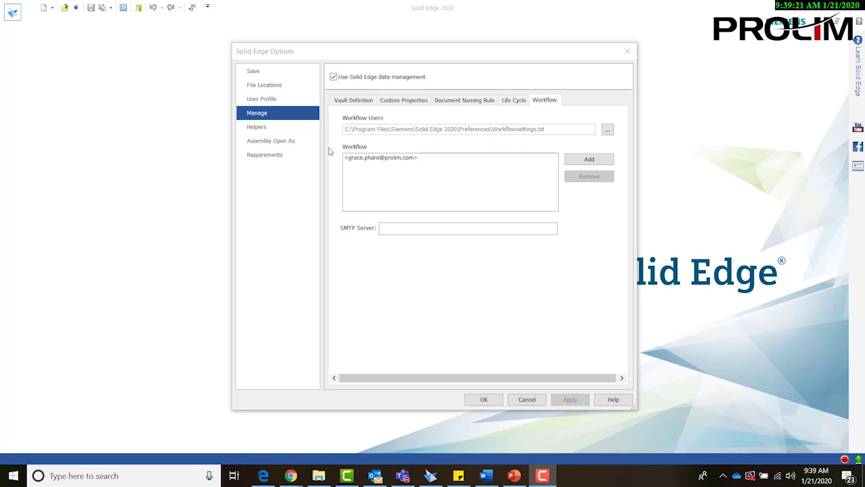
{"action": "left_click", "coordinate": [488, 400]}
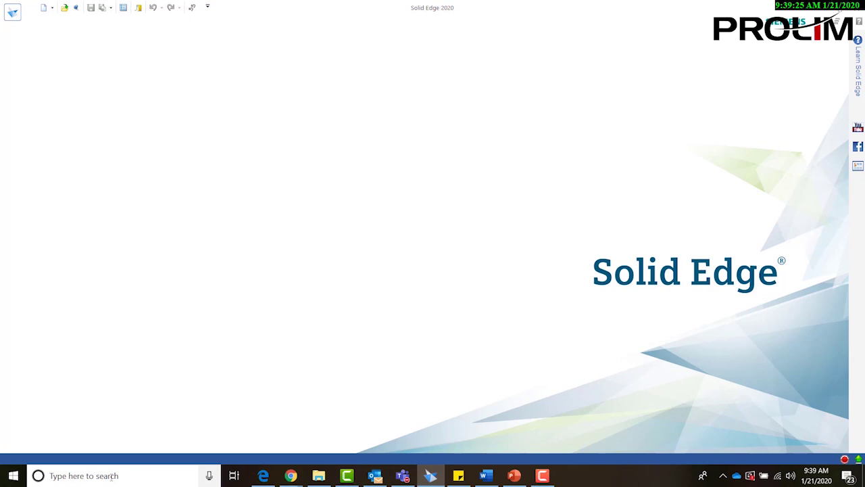
Step: Check the included locations in the Windows Indexing Options, then close them
{"action": "left_click", "coordinate": [112, 476]}
{"action": "type", "text": "i"}
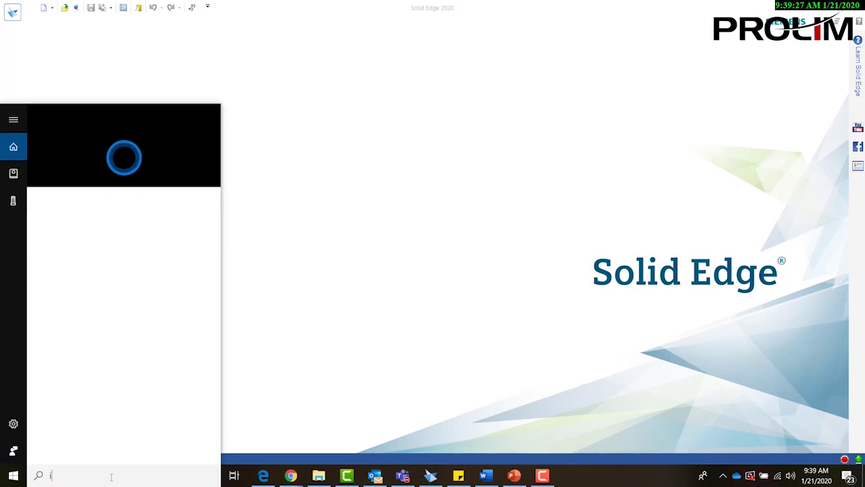
{"action": "type", "text": "nde"}
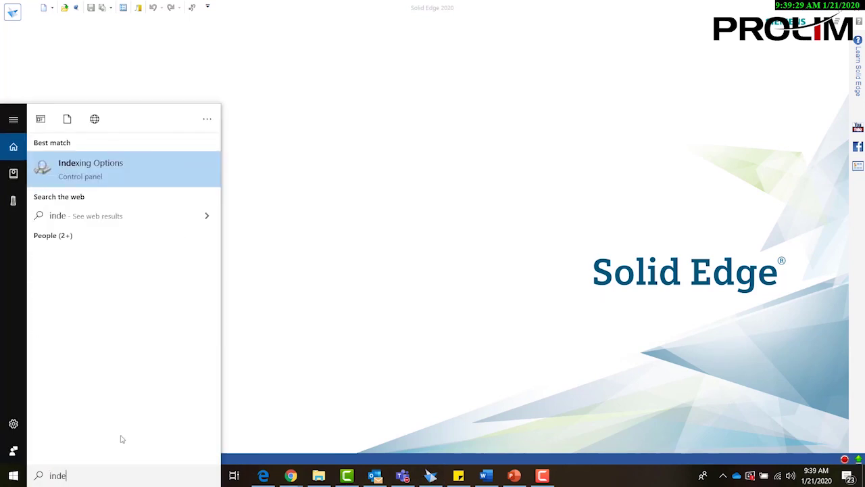
{"action": "left_click", "coordinate": [167, 183]}
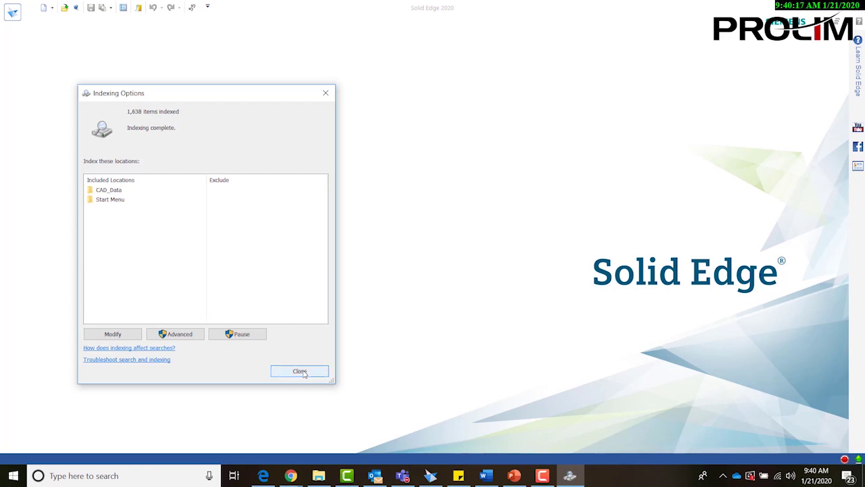
{"action": "left_click", "coordinate": [301, 371]}
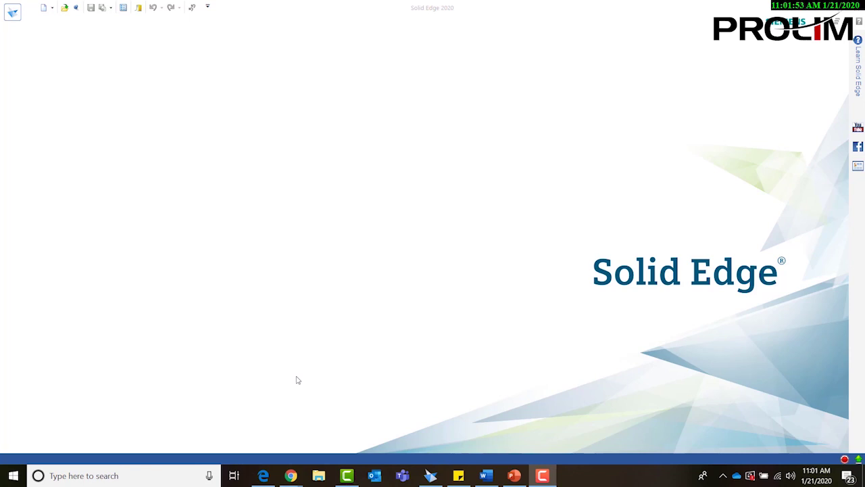
Step: Start a document search from the Open File dialog with the CAD_Data folder as the search location
{"action": "left_click", "coordinate": [63, 8]}
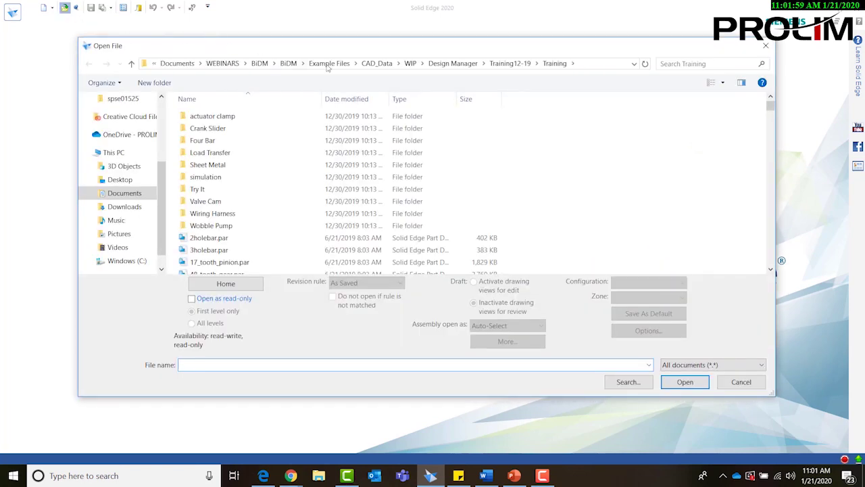
{"action": "left_click", "coordinate": [377, 63]}
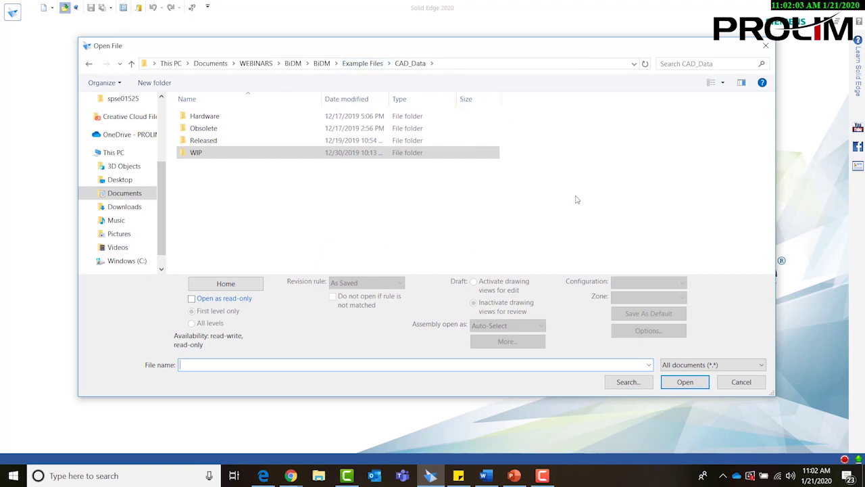
{"action": "left_click", "coordinate": [648, 386]}
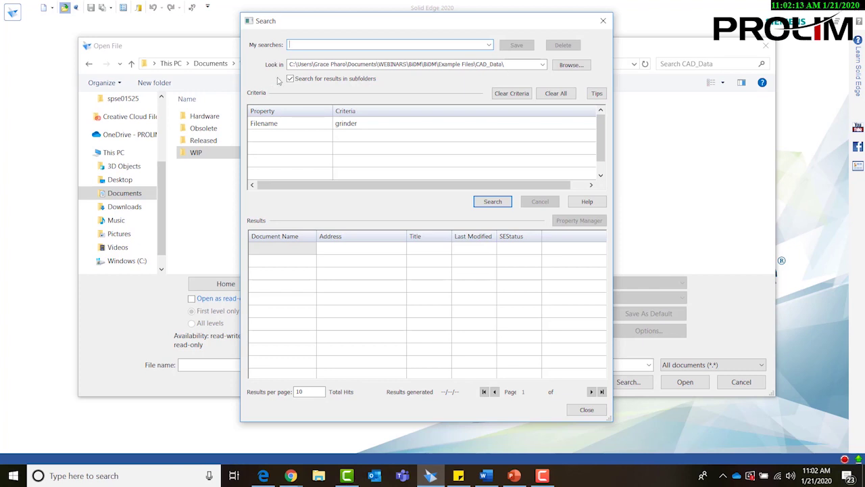
{"action": "left_click", "coordinate": [489, 46]}
{"action": "left_click", "coordinate": [490, 46]}
{"action": "left_click", "coordinate": [542, 65]}
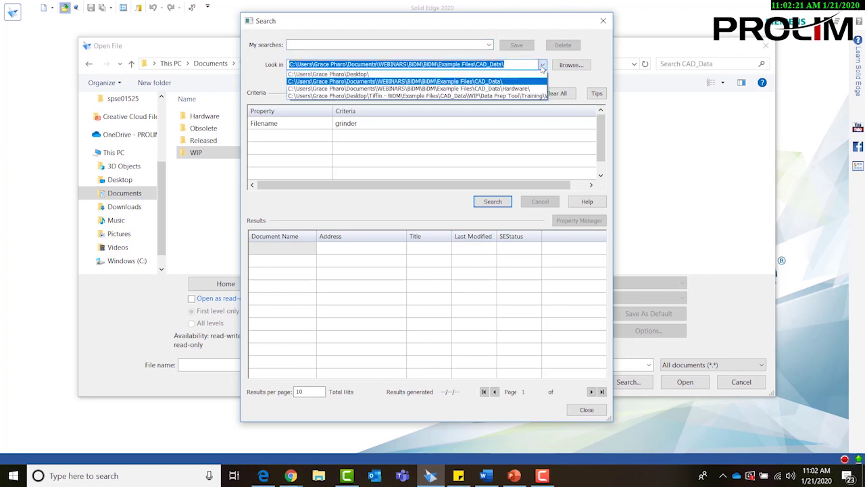
{"action": "left_click", "coordinate": [496, 82]}
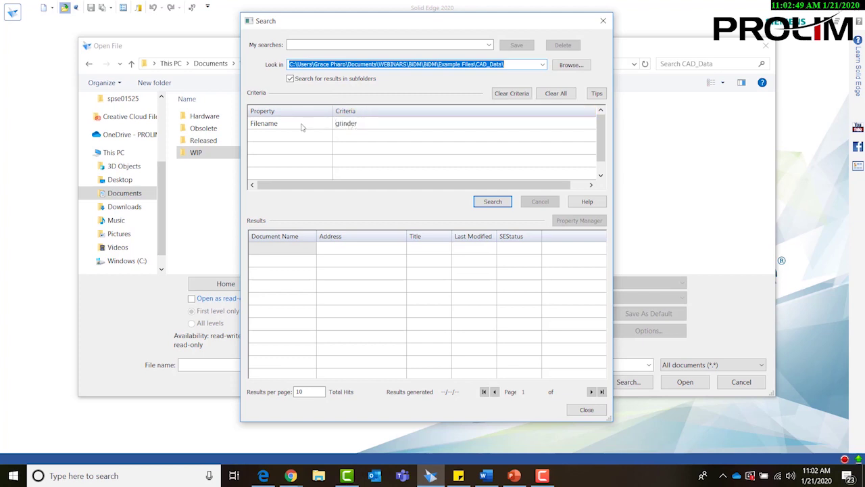
Step: Search for documents using the Files of type property with the criterion asm
{"action": "left_click", "coordinate": [329, 127]}
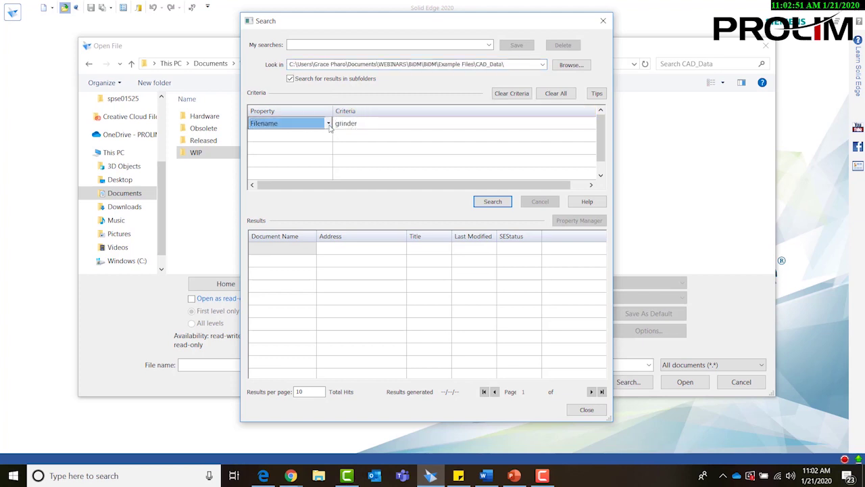
{"action": "left_click", "coordinate": [329, 125]}
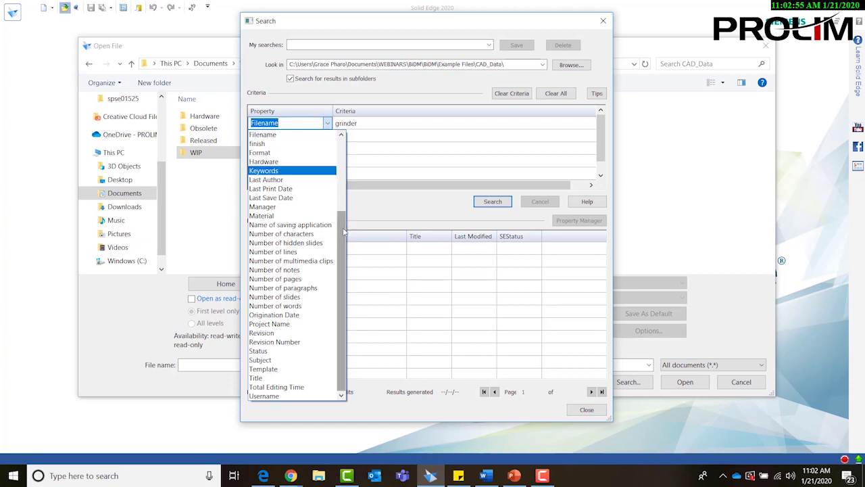
{"action": "scroll", "coordinate": [342, 247], "scroll_direction": "up", "scroll_amount": 4}
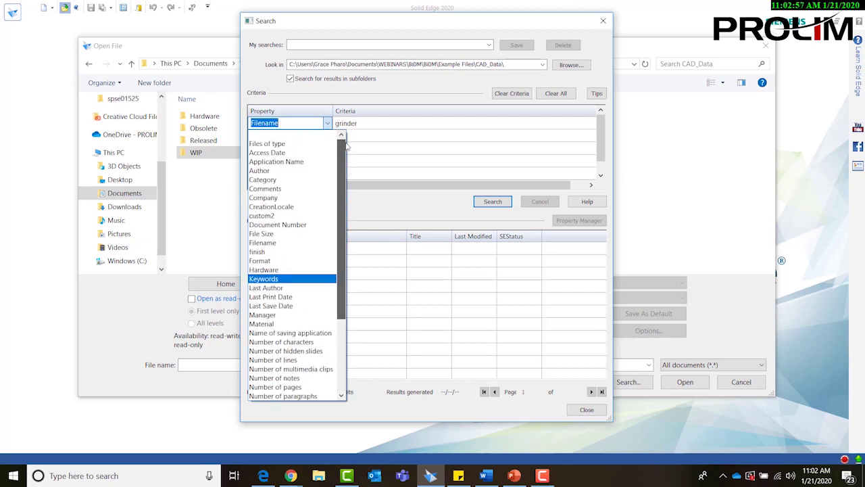
{"action": "left_click", "coordinate": [299, 144]}
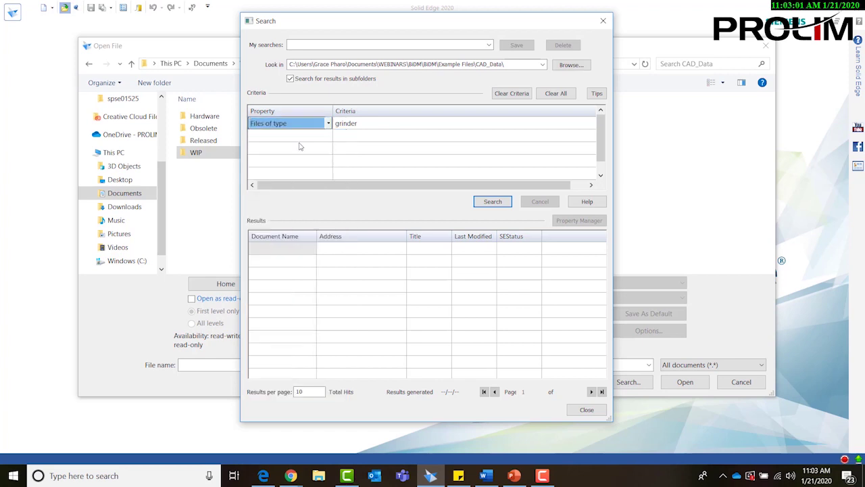
{"action": "left_click", "coordinate": [379, 124]}
{"action": "left_click_drag", "start_coordinate": [378, 125], "coordinate": [309, 131]}
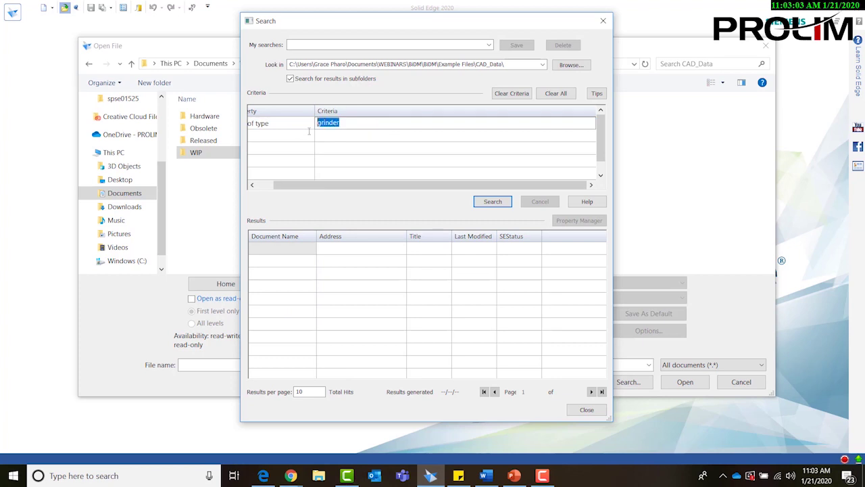
{"action": "type", "text": "asm"}
{"action": "left_click", "coordinate": [502, 202]}
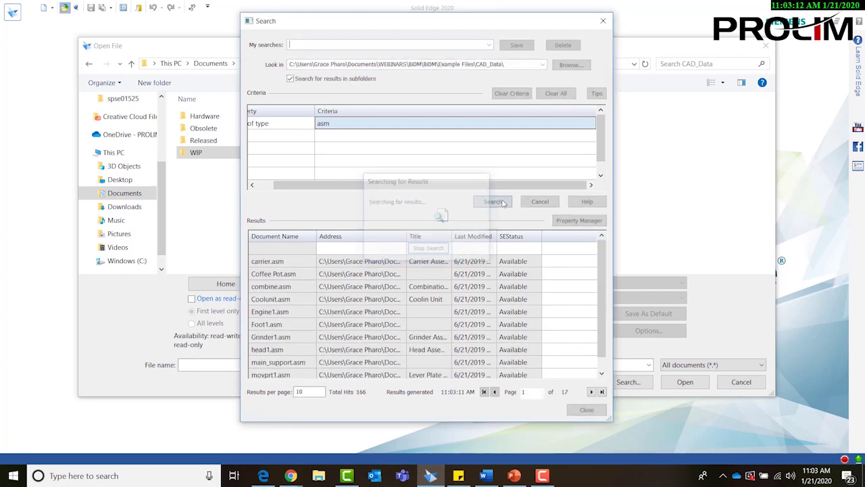
{"action": "left_click_drag", "start_coordinate": [391, 184], "coordinate": [336, 165]}
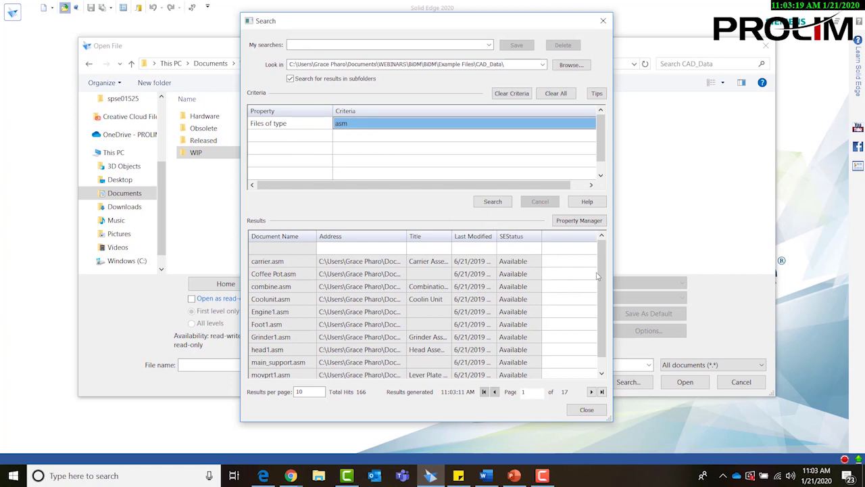
Step: Preview carrier.asm, Coffee Pot.asm and combine.asm from the search results
{"action": "left_click", "coordinate": [282, 263]}
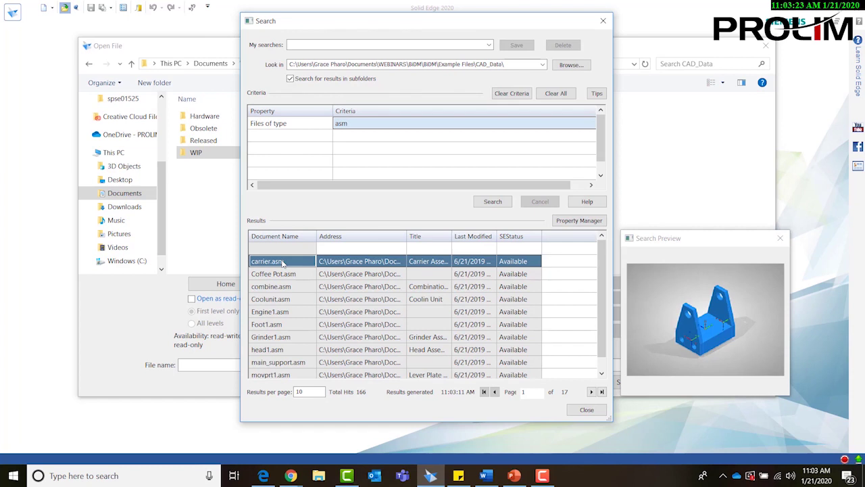
{"action": "left_click", "coordinate": [285, 274]}
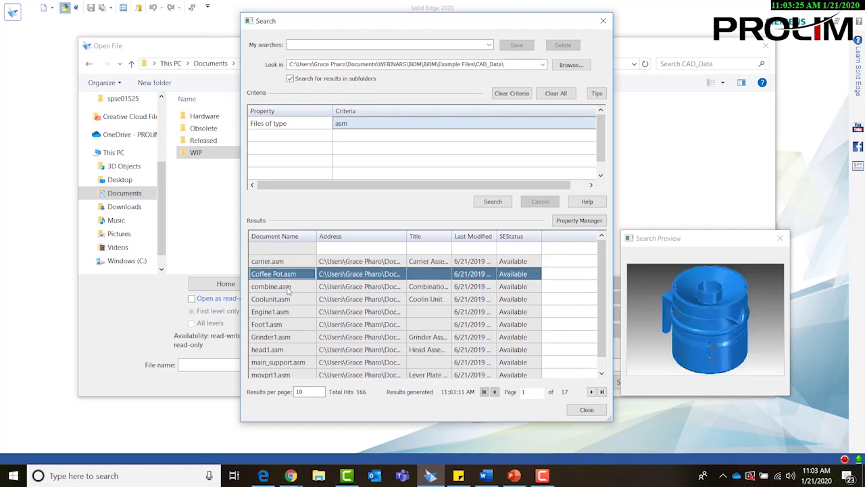
{"action": "left_click", "coordinate": [289, 287]}
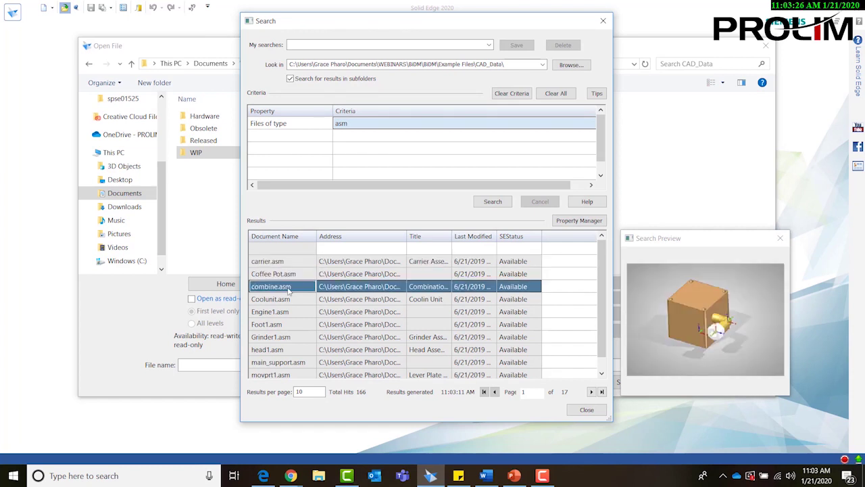
Step: Examine the properties of the found assemblies in Property Manager and close it
{"action": "left_click", "coordinate": [576, 223]}
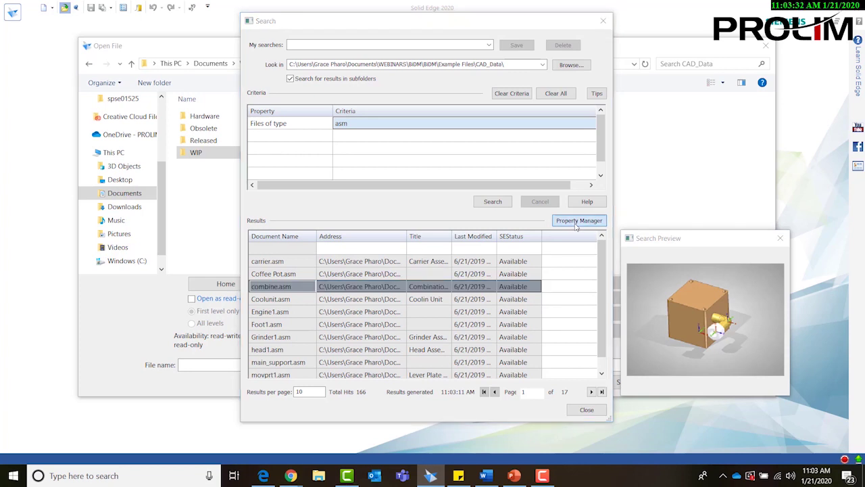
{"action": "left_click_drag", "start_coordinate": [528, 119], "coordinate": [492, 91]}
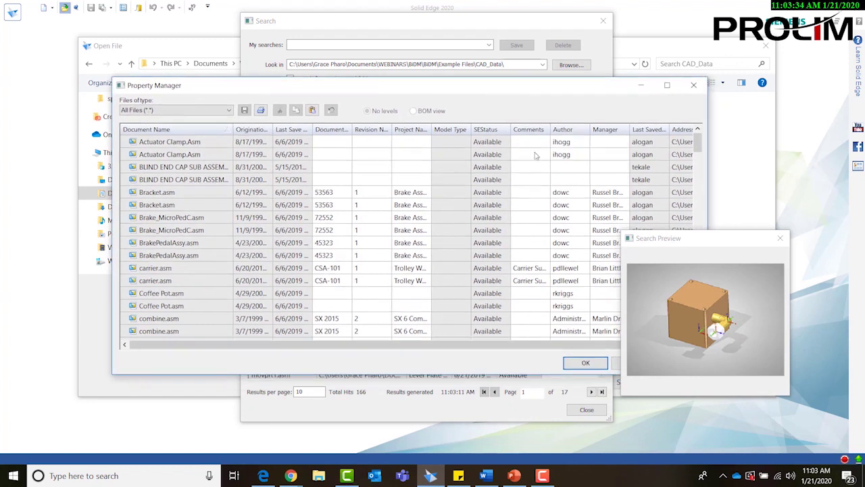
{"action": "left_click", "coordinate": [585, 364]}
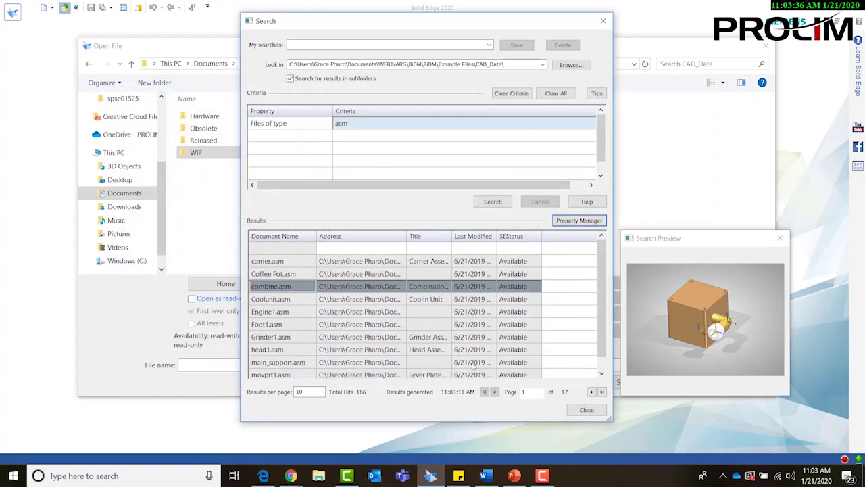
Step: Open Grinder1.asm from the search results to view the assembly, and close the document
{"action": "left_click", "coordinate": [273, 338]}
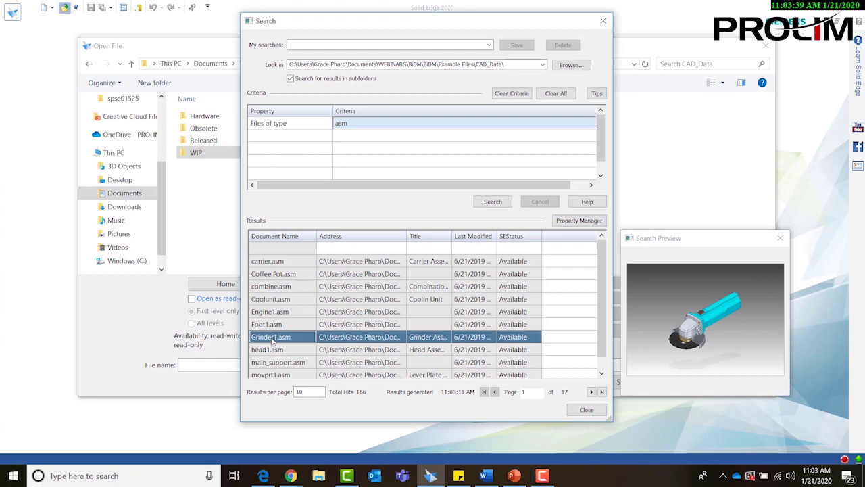
{"action": "double_click", "coordinate": [273, 338]}
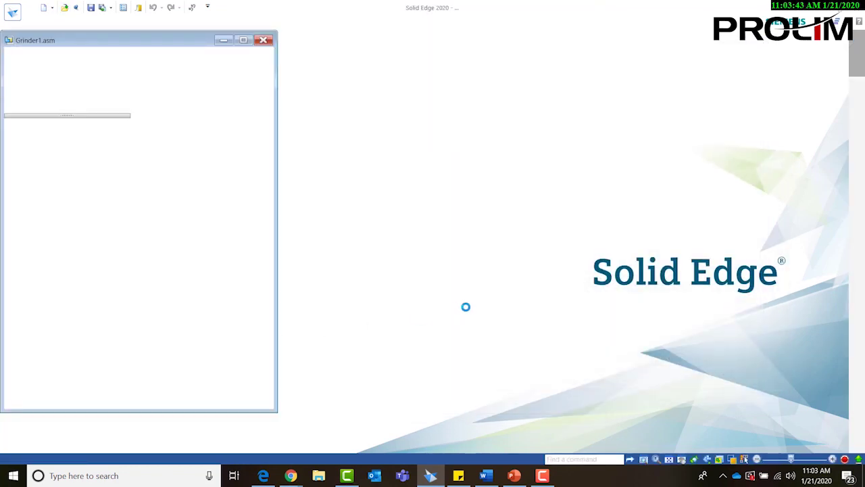
{"action": "left_click", "coordinate": [372, 102]}
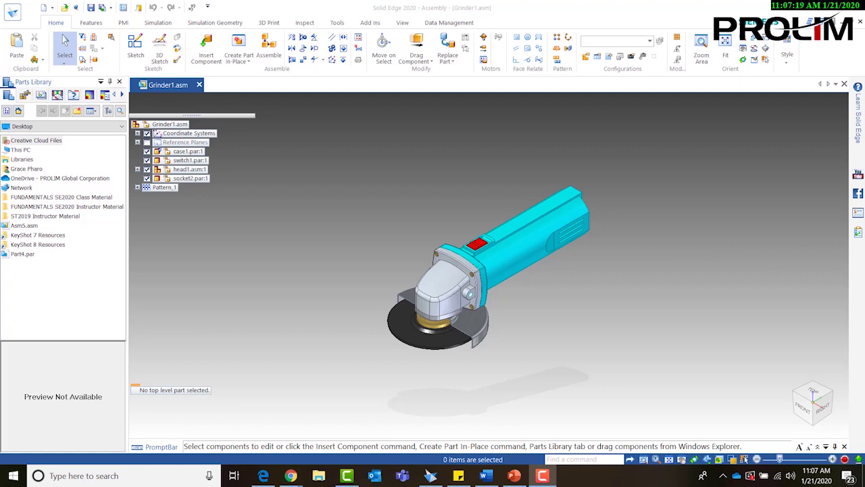
{"action": "left_click", "coordinate": [199, 85]}
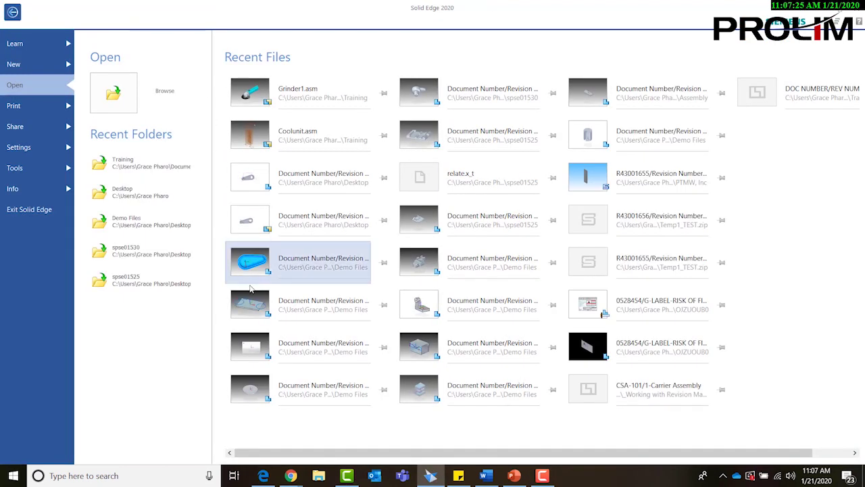
Step: Switch to File Explorer and open the CAD_Data folder inside BiDM > BiDM > Example Files
{"action": "left_click", "coordinate": [318, 476]}
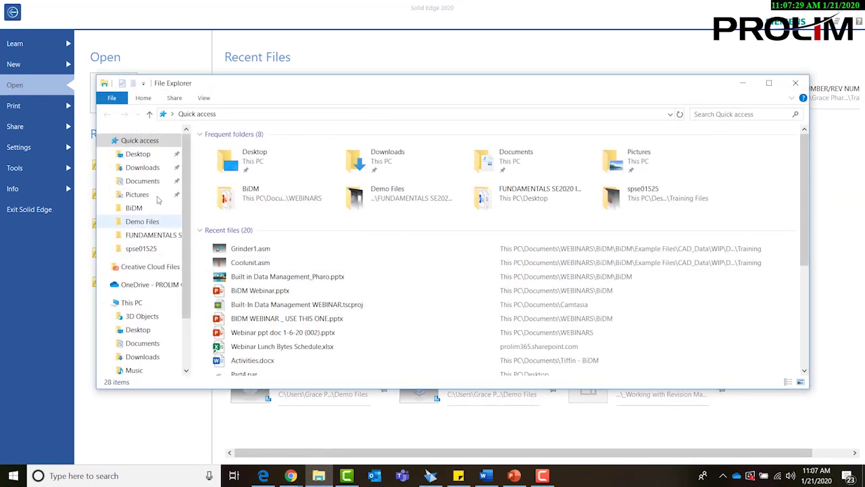
{"action": "left_click", "coordinate": [134, 207]}
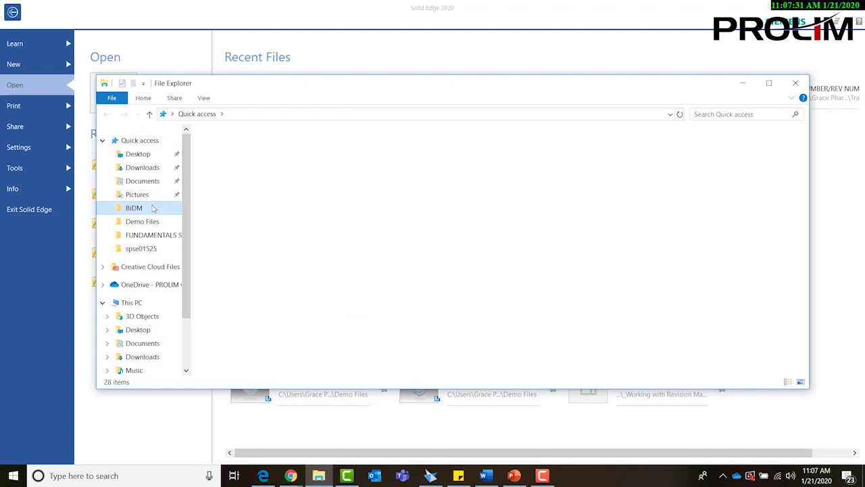
{"action": "double_click", "coordinate": [302, 151]}
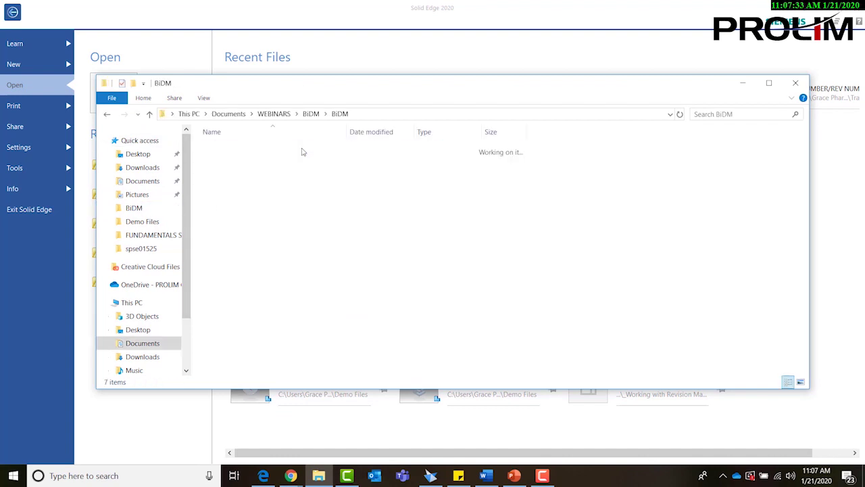
{"action": "double_click", "coordinate": [302, 151]}
{"action": "double_click", "coordinate": [302, 152]}
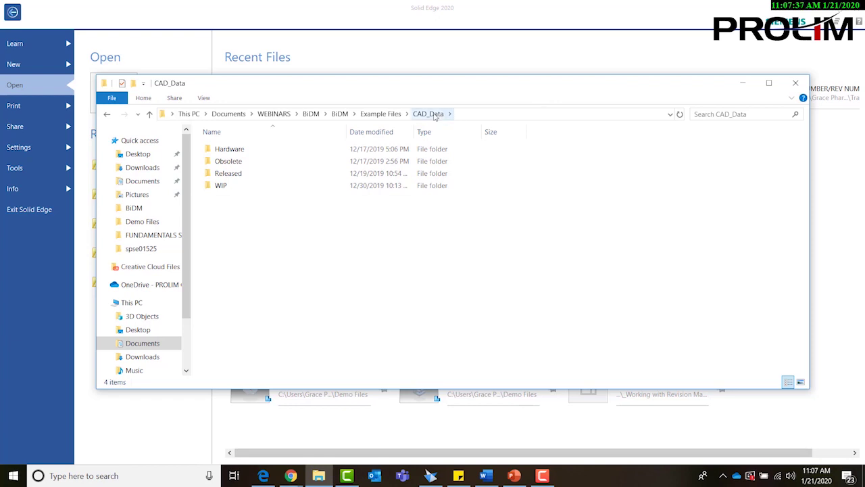
Step: Search the CAD_Data folder for grinder and look through the found files
{"action": "left_click", "coordinate": [713, 117]}
{"action": "type", "text": "grinder"}
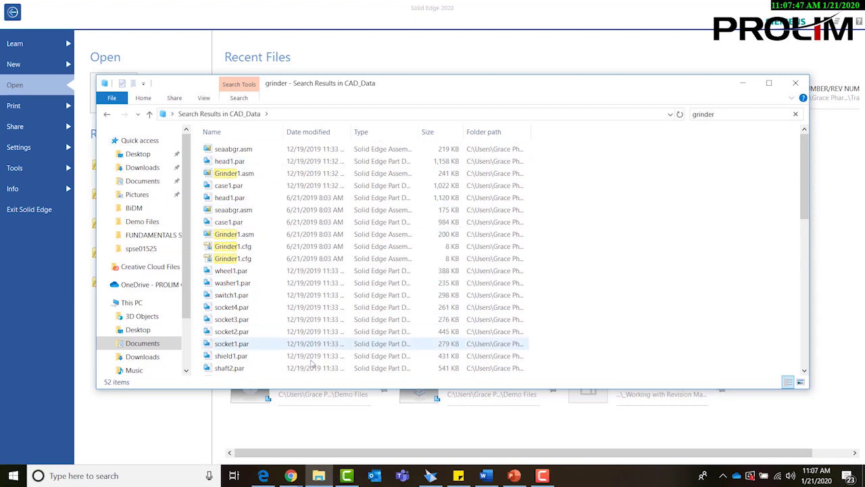
{"action": "scroll", "coordinate": [478, 265], "scroll_direction": "down", "scroll_amount": 10}
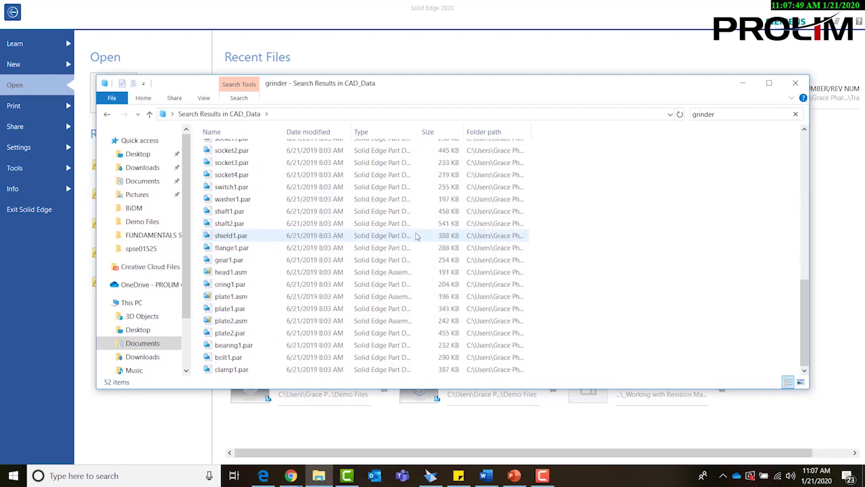
{"action": "scroll", "coordinate": [435, 270], "scroll_direction": "up", "scroll_amount": 10}
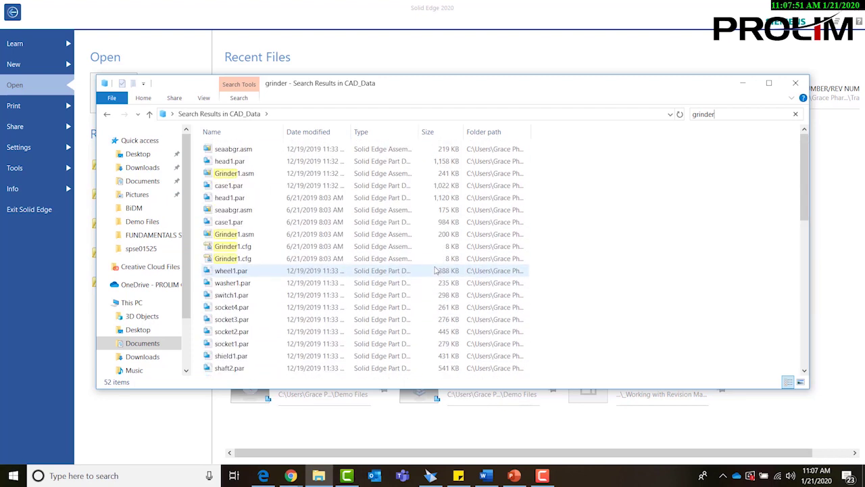
Step: Add the SE Status, SE Workflow History, SE Workflow Reviewer and SE Workflow Title columns to the search results and widen the window to show them
{"action": "right_click", "coordinate": [564, 136]}
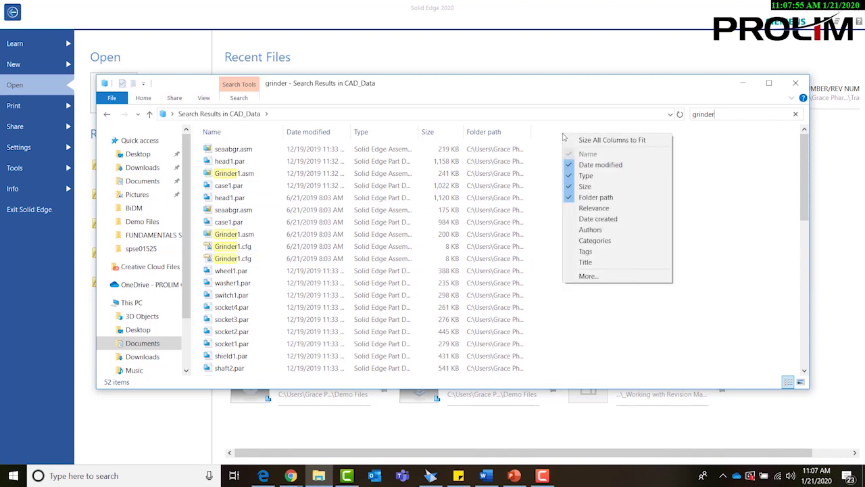
{"action": "left_click", "coordinate": [638, 277]}
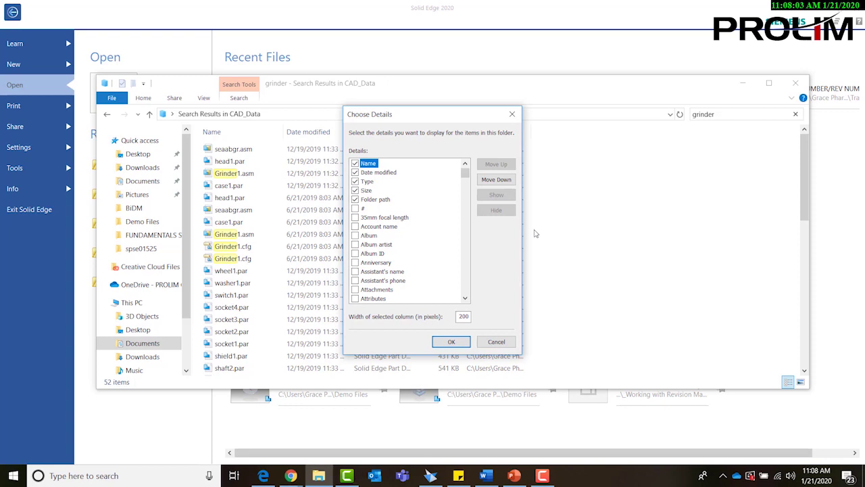
{"action": "type", "text": "se"}
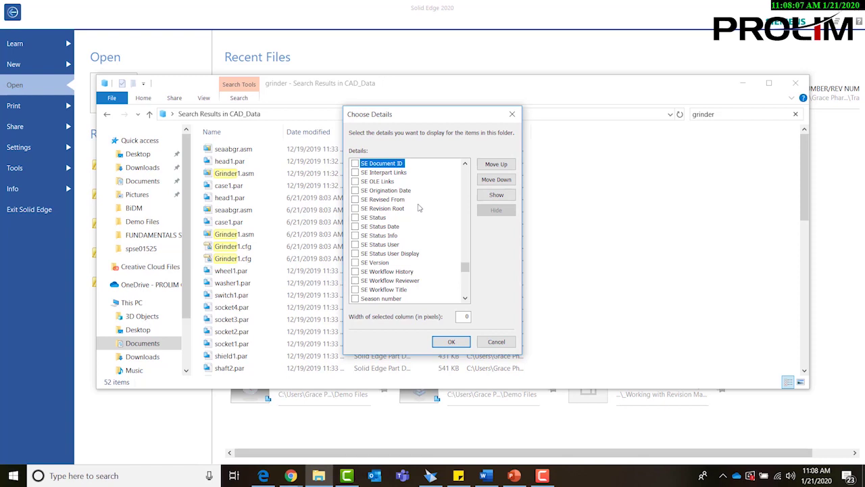
{"action": "left_click", "coordinate": [355, 218]}
{"action": "left_click", "coordinate": [355, 272]}
{"action": "left_click", "coordinate": [450, 342]}
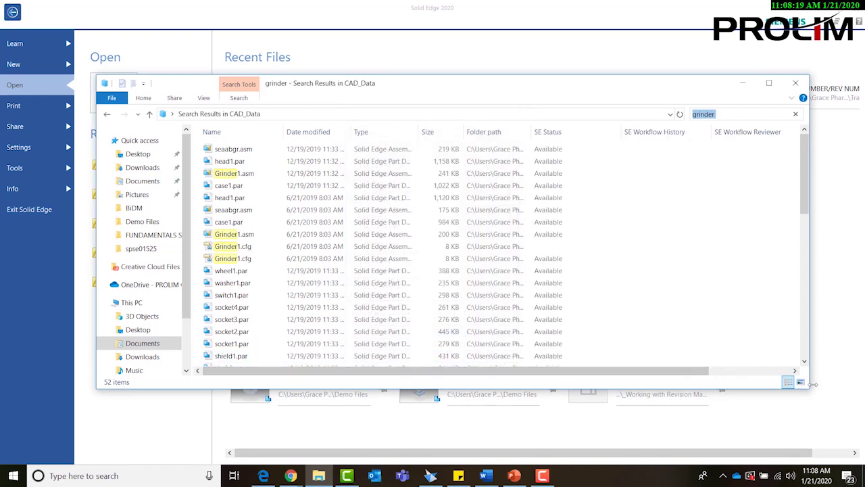
{"action": "left_click_drag", "start_coordinate": [814, 386], "coordinate": [864, 386]}
{"action": "left_click_drag", "start_coordinate": [706, 83], "coordinate": [652, 82]}
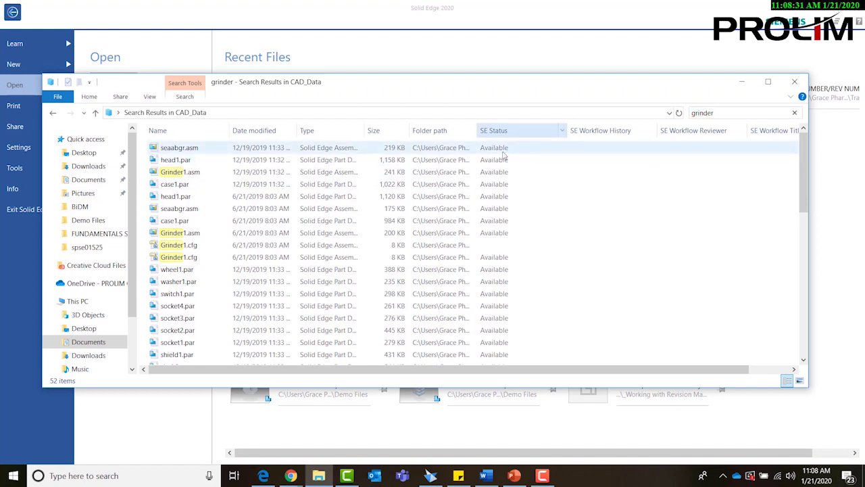
Step: Review the SE Status of the found files and open the newer Grinder1.asm in Solid Edge
{"action": "scroll", "coordinate": [781, 203], "scroll_direction": "down", "scroll_amount": 10}
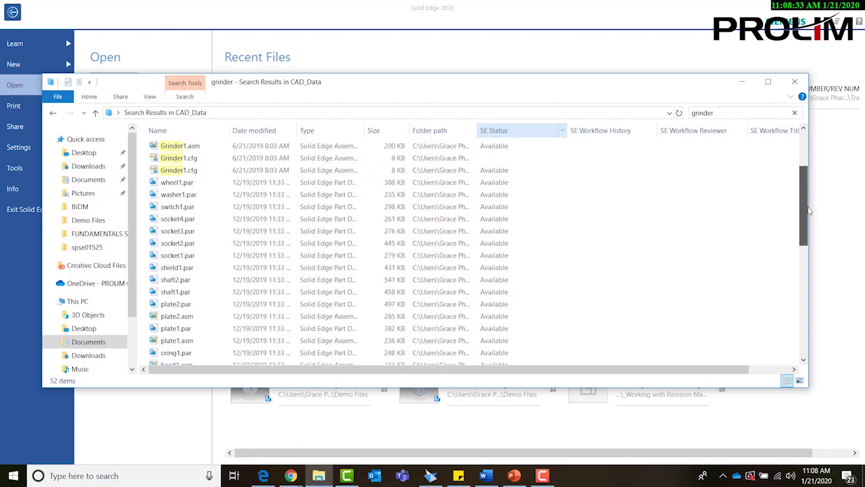
{"action": "scroll", "coordinate": [778, 318], "scroll_direction": "up", "scroll_amount": 10}
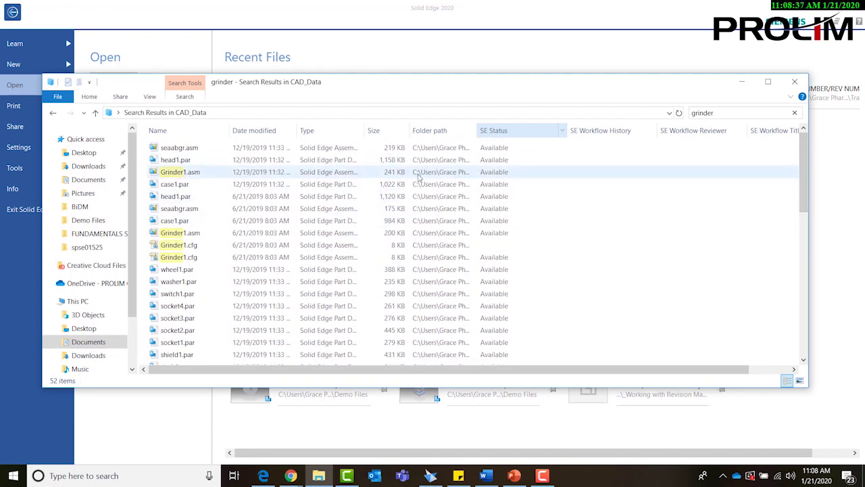
{"action": "double_click", "coordinate": [188, 175]}
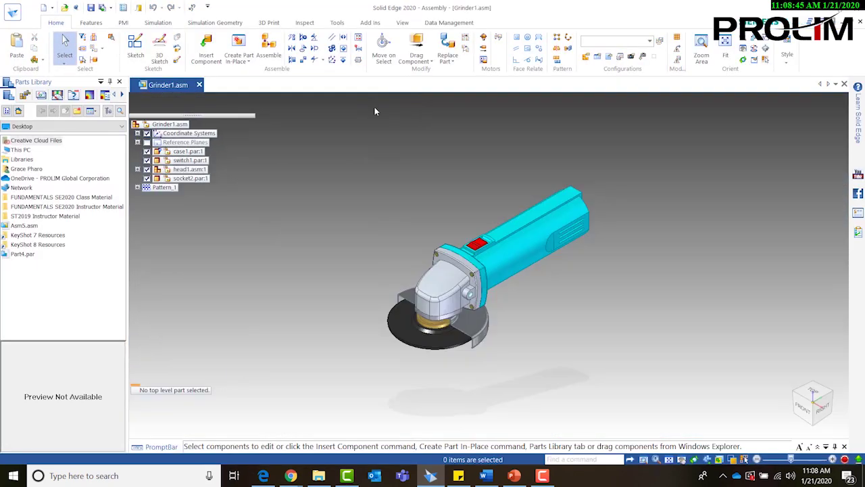
{"action": "left_click", "coordinate": [372, 103]}
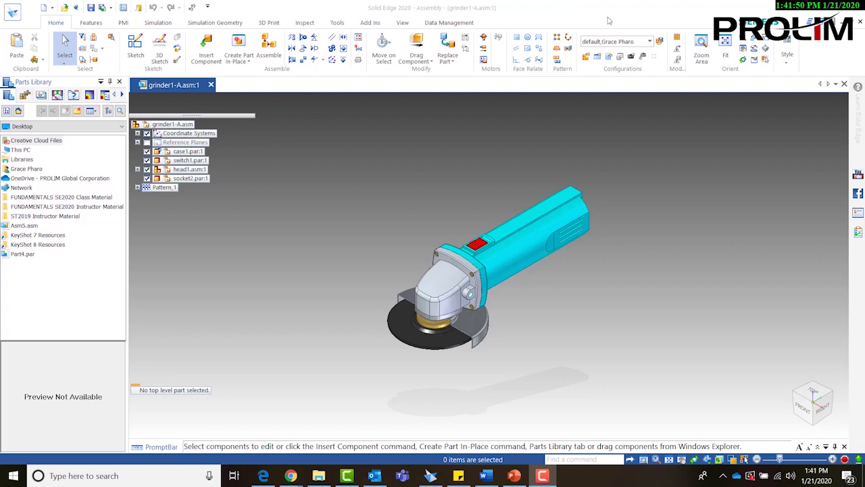
Step: Toggle the document status display in the grinder1-A.asm assembly tree off and back on to compare the status symbols
{"action": "left_click", "coordinate": [440, 25]}
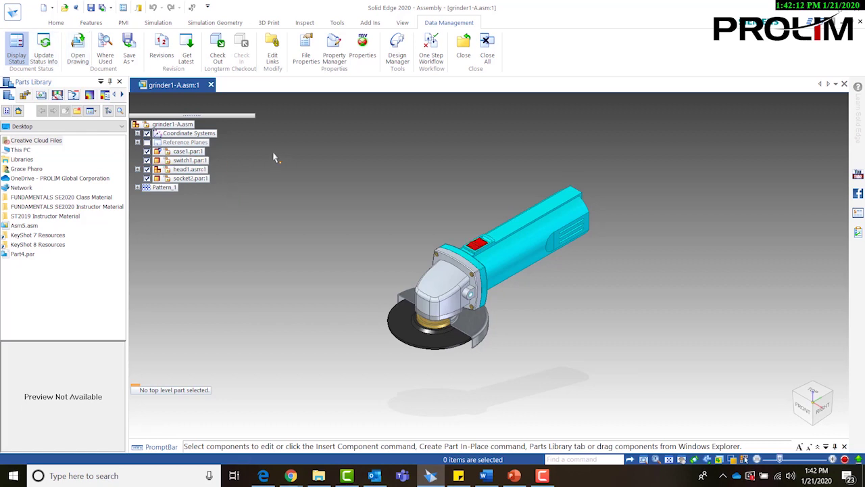
{"action": "left_click", "coordinate": [17, 53]}
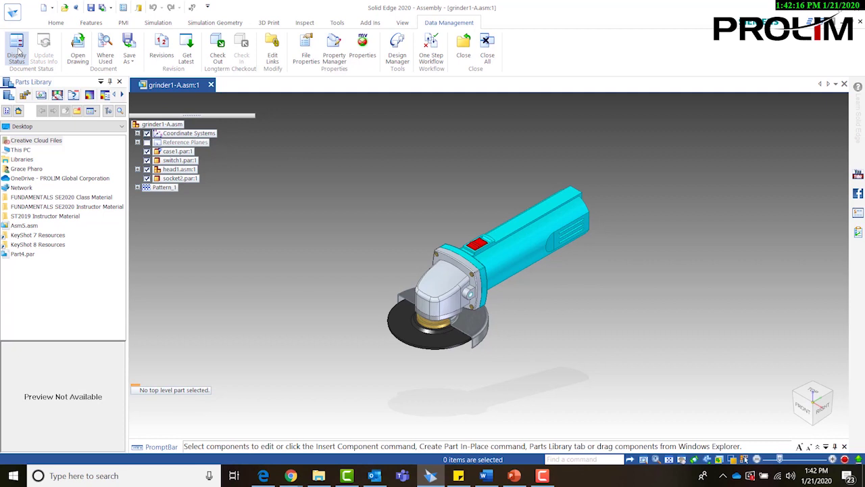
{"action": "left_click", "coordinate": [18, 53]}
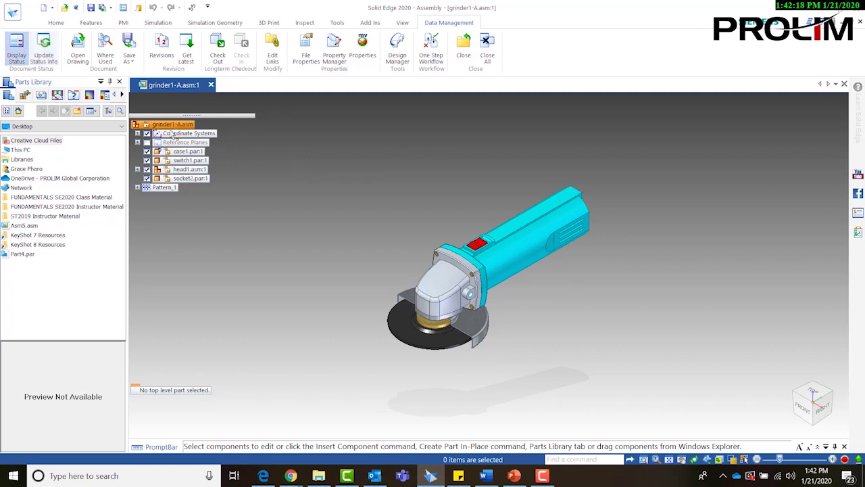
{"action": "left_click", "coordinate": [17, 53]}
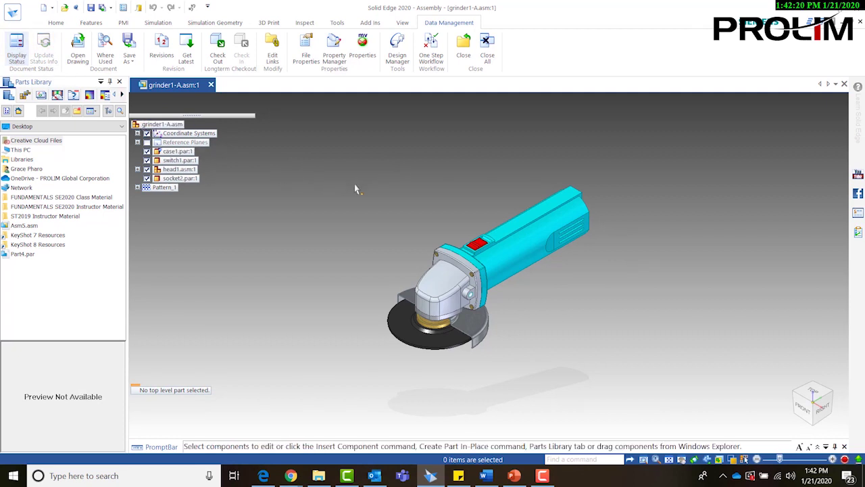
{"action": "left_click", "coordinate": [18, 53]}
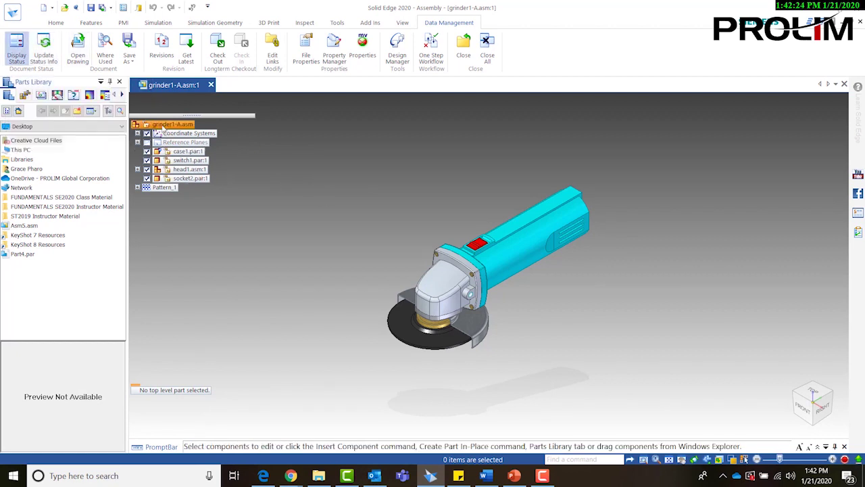
Step: Check out the grinder1-A.asm assembly and check it back in
{"action": "mouse_move", "coordinate": [162, 128]}
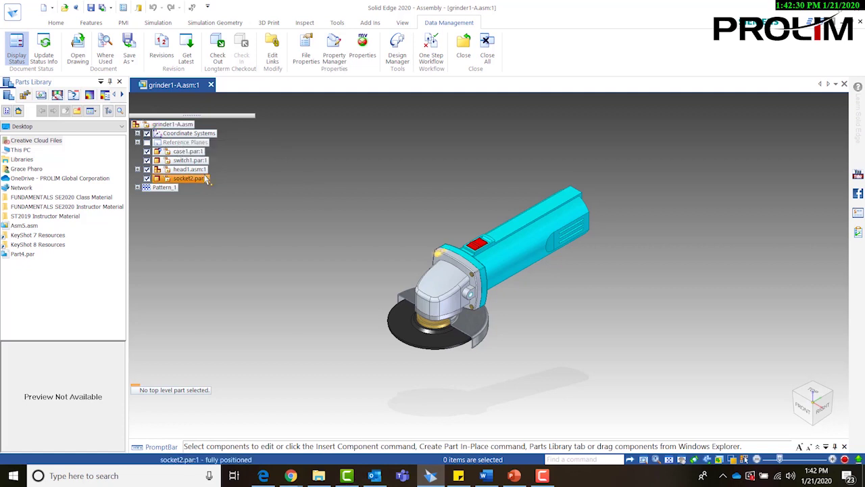
{"action": "left_click", "coordinate": [221, 56]}
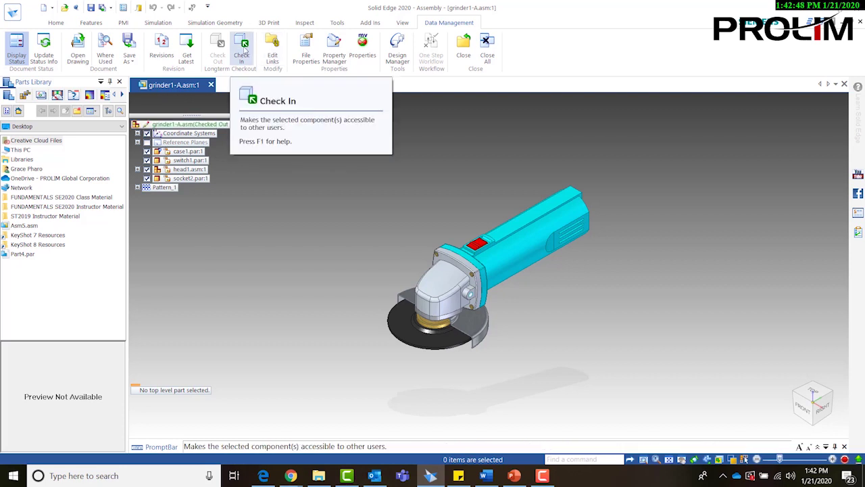
{"action": "left_click", "coordinate": [245, 50]}
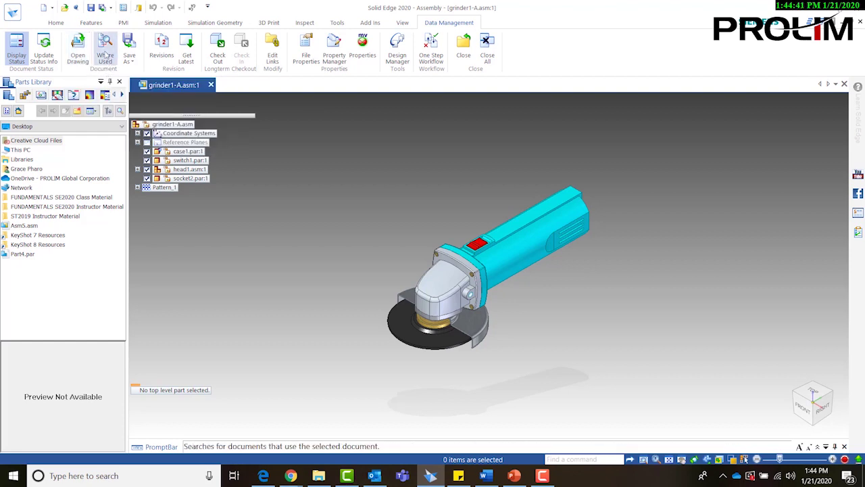
Step: Run a where-used search on grinder1-A.asm, examine the listed properties, and close the results
{"action": "left_click", "coordinate": [105, 53]}
{"action": "left_click", "coordinate": [213, 177]}
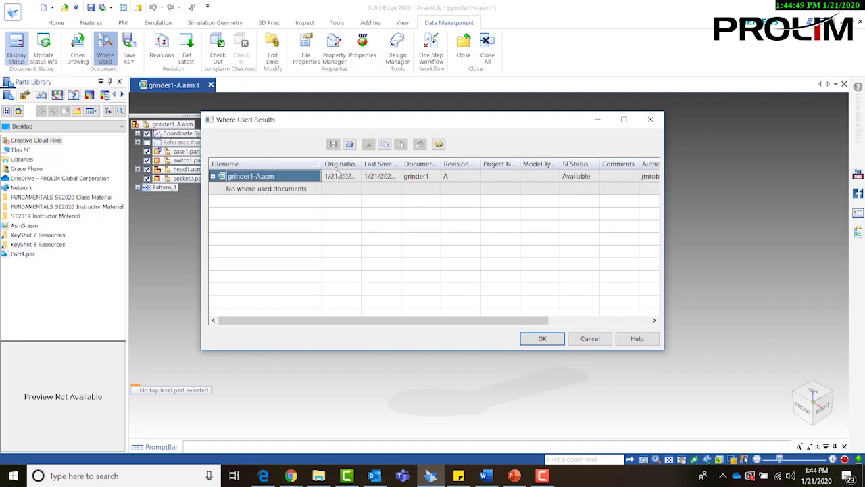
{"action": "left_click_drag", "start_coordinate": [517, 320], "coordinate": [591, 296]}
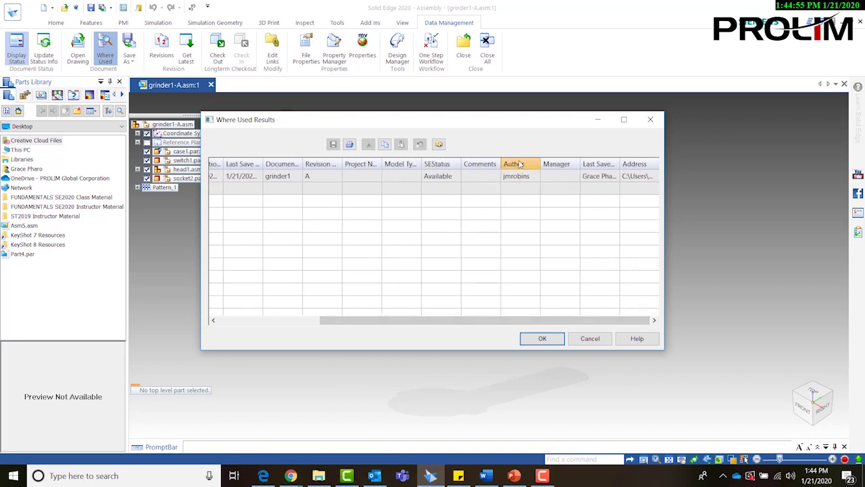
{"action": "left_click_drag", "start_coordinate": [565, 322], "coordinate": [418, 314]}
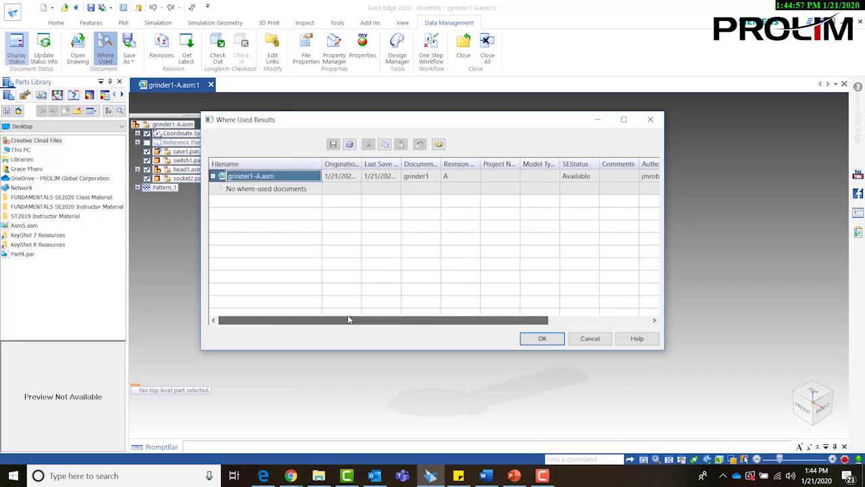
{"action": "left_click", "coordinate": [545, 338]}
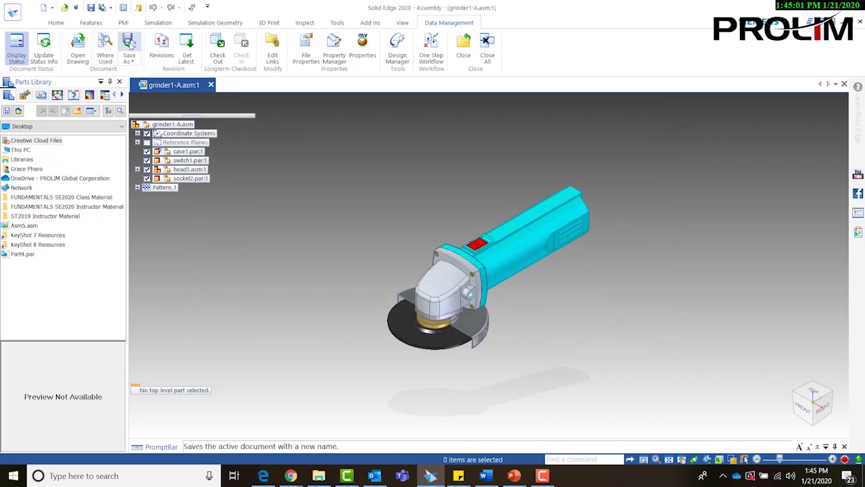
{"action": "left_click", "coordinate": [127, 60]}
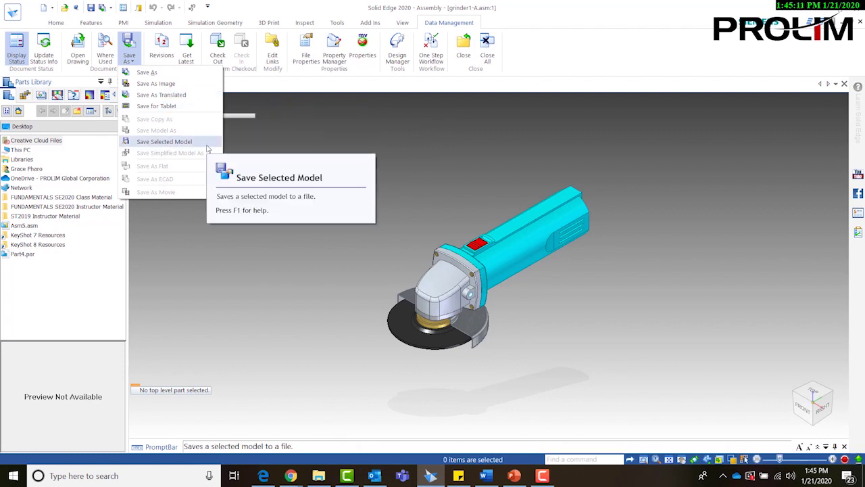
{"action": "left_click", "coordinate": [310, 129]}
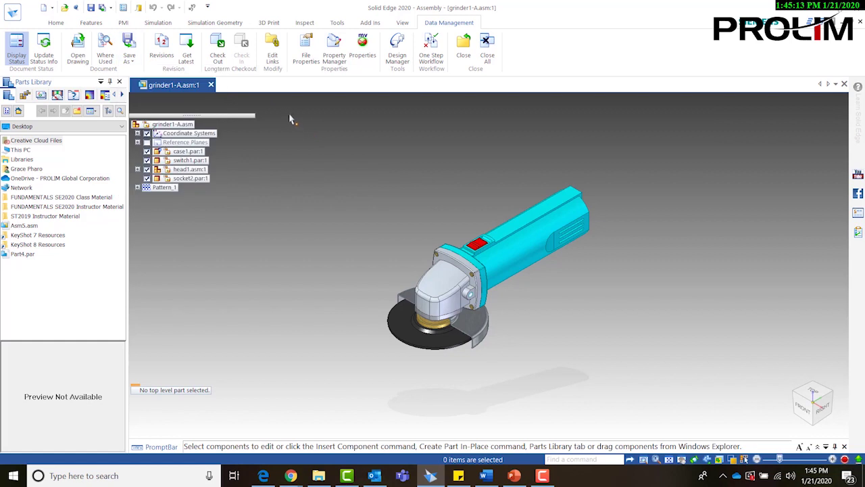
Step: Create revision B of grinder1-A.asm as grinder1-B.asm with the revision comment "update overall length" and save it
{"action": "left_click", "coordinate": [162, 52]}
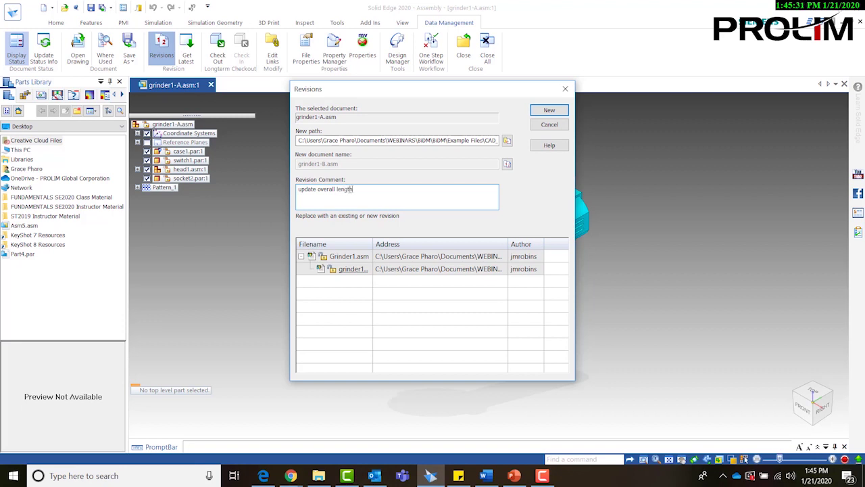
{"action": "left_click", "coordinate": [564, 111]}
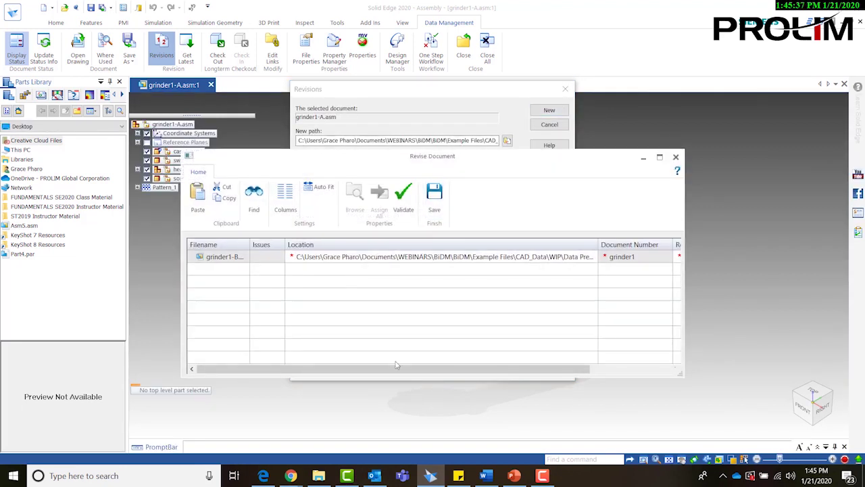
{"action": "left_click_drag", "start_coordinate": [387, 373], "coordinate": [468, 362]}
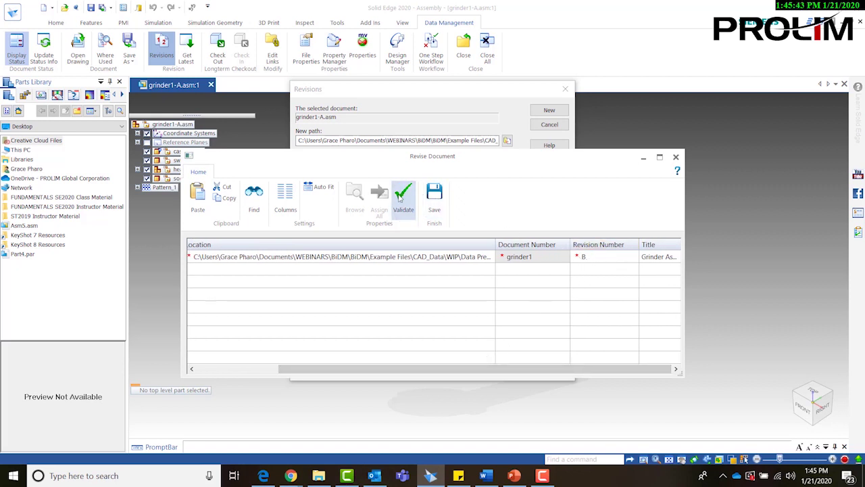
{"action": "left_click", "coordinate": [439, 209]}
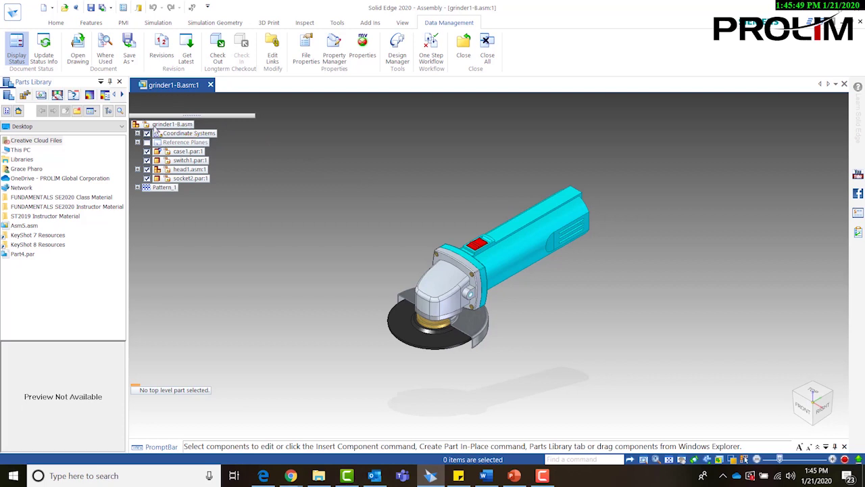
{"action": "mouse_move", "coordinate": [174, 127]}
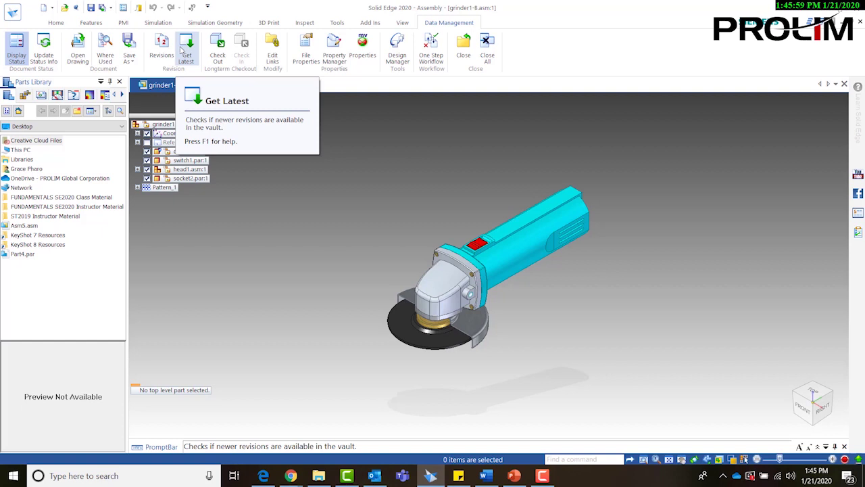
Step: Check the vault for newer revisions of grinder1-B.asm, and check the assembly out and back in
{"action": "left_click", "coordinate": [181, 49]}
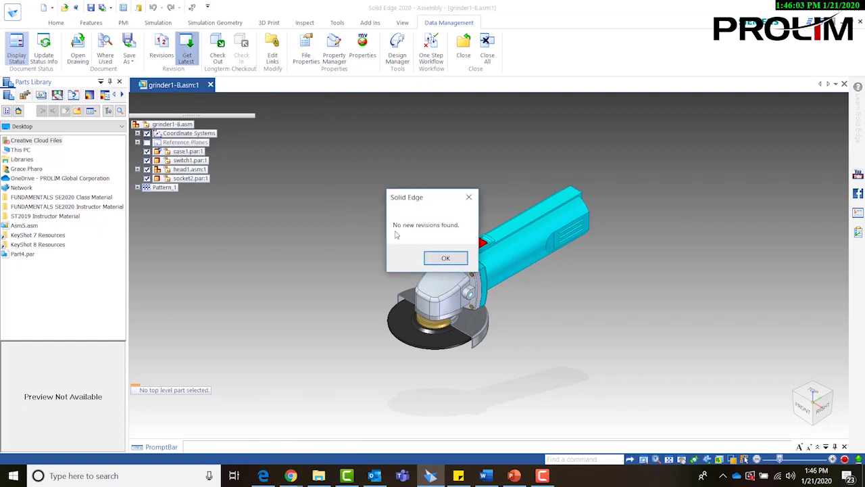
{"action": "left_click", "coordinate": [446, 259]}
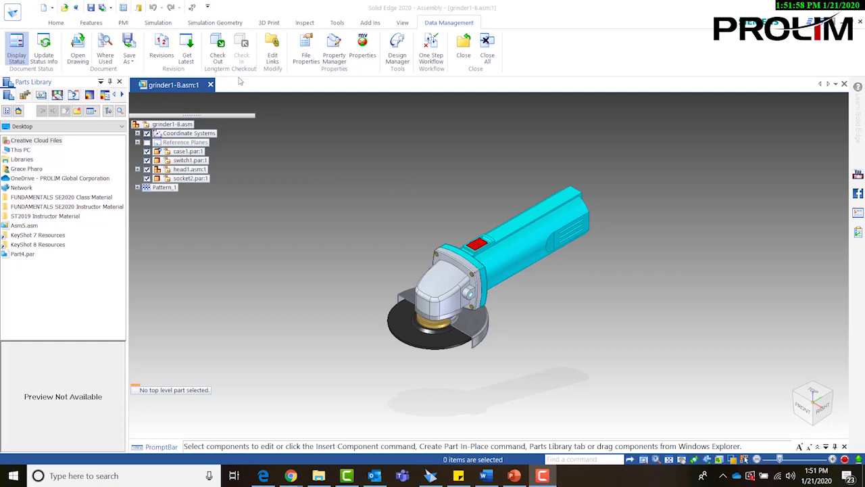
{"action": "left_click", "coordinate": [218, 49]}
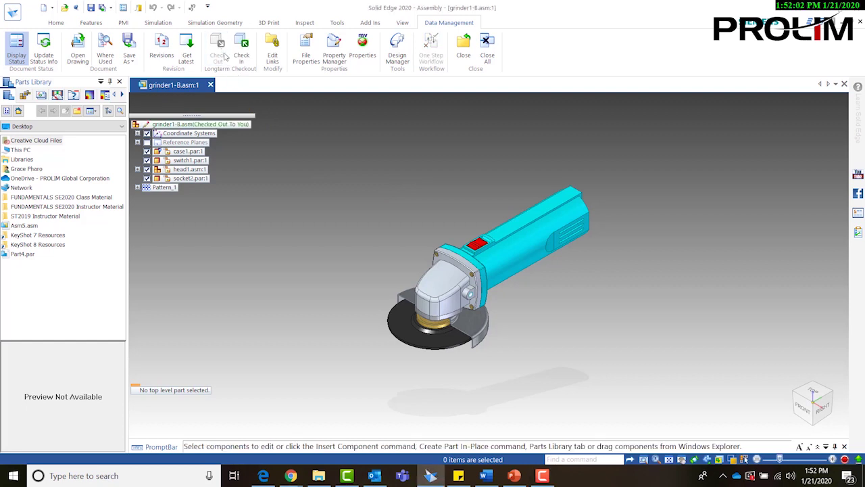
{"action": "left_click", "coordinate": [241, 51]}
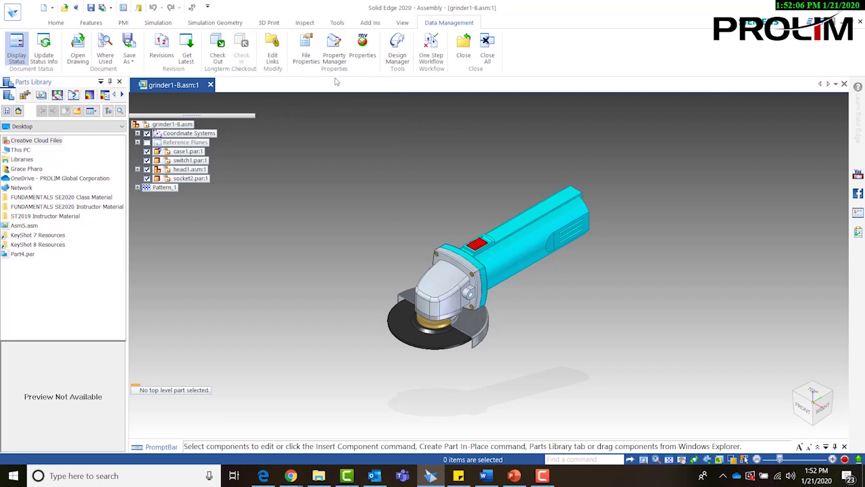
Step: In the file properties of grinder1-B.asm, set the status of flange1.par to In Work and of clamp1.par to Obsolete
{"action": "left_click", "coordinate": [306, 53]}
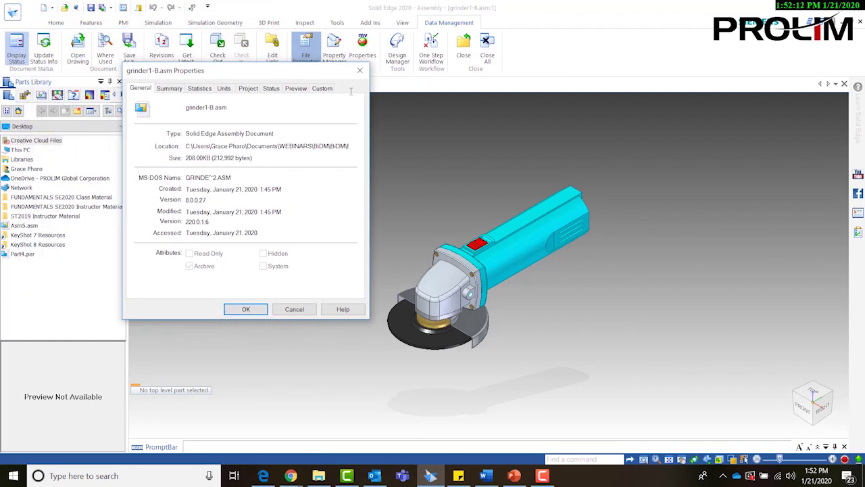
{"action": "left_click", "coordinate": [269, 91]}
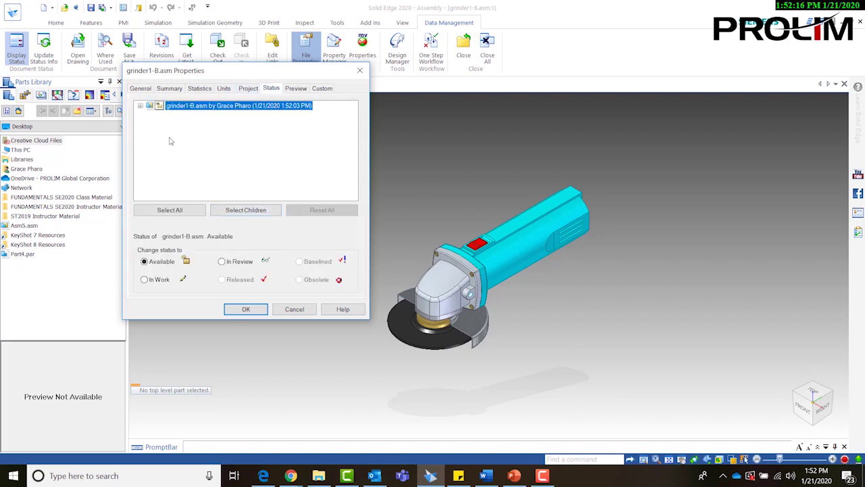
{"action": "left_click", "coordinate": [139, 107]}
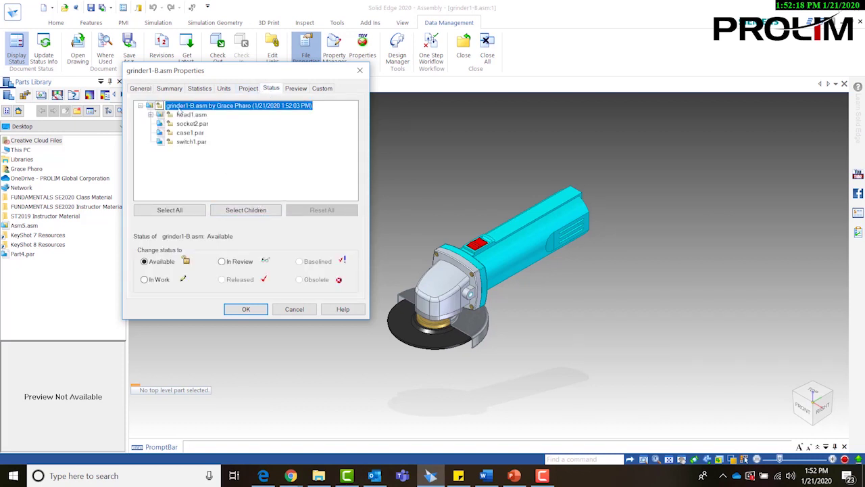
{"action": "left_click", "coordinate": [151, 115]}
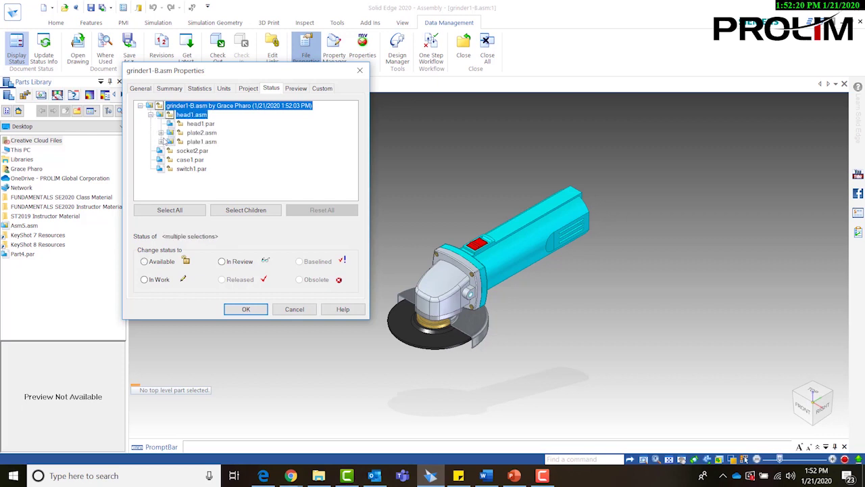
{"action": "left_click", "coordinate": [161, 134]}
{"action": "scroll", "coordinate": [211, 147], "scroll_direction": "up", "scroll_amount": 1}
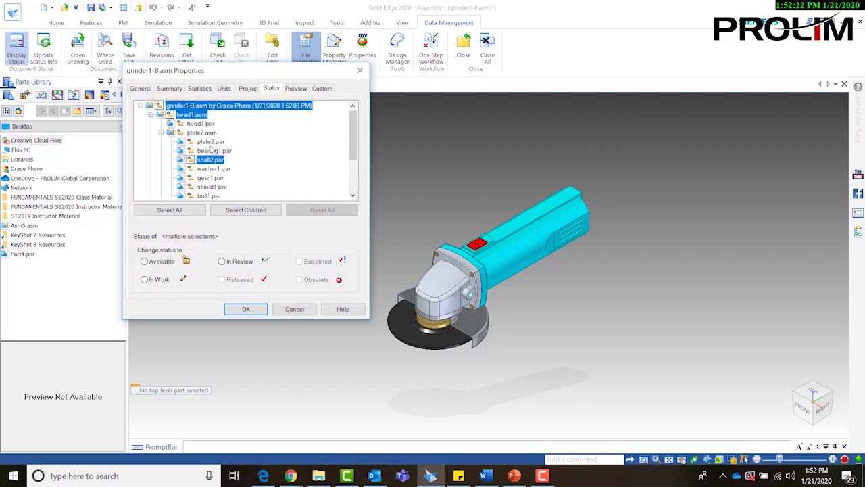
{"action": "scroll", "coordinate": [210, 132], "scroll_direction": "down", "scroll_amount": 2}
{"action": "scroll", "coordinate": [209, 132], "scroll_direction": "down", "scroll_amount": 1}
{"action": "left_click", "coordinate": [211, 141]}
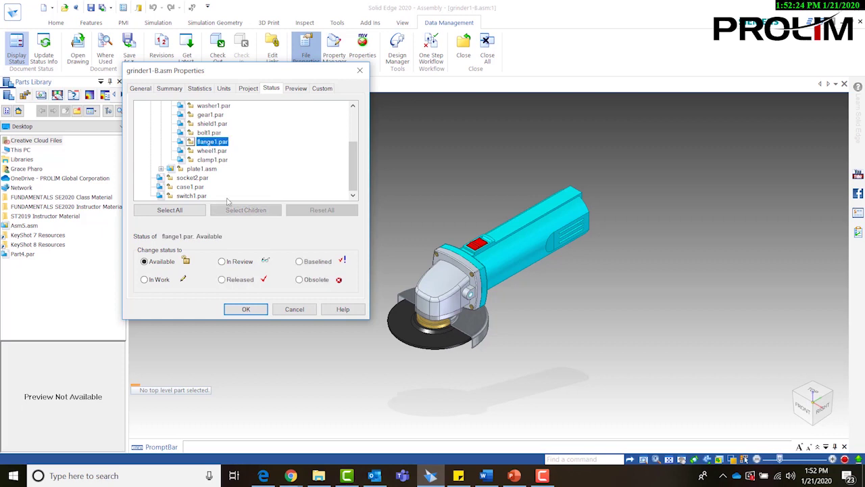
{"action": "left_click", "coordinate": [161, 280]}
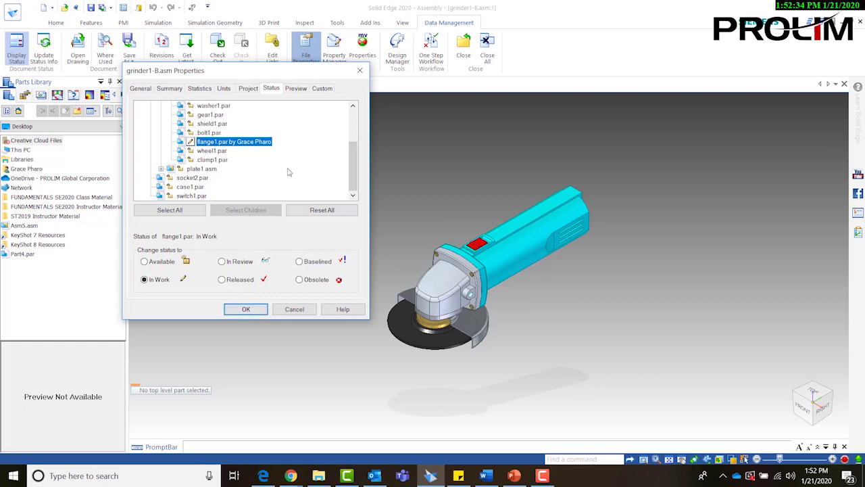
{"action": "left_click", "coordinate": [212, 160]}
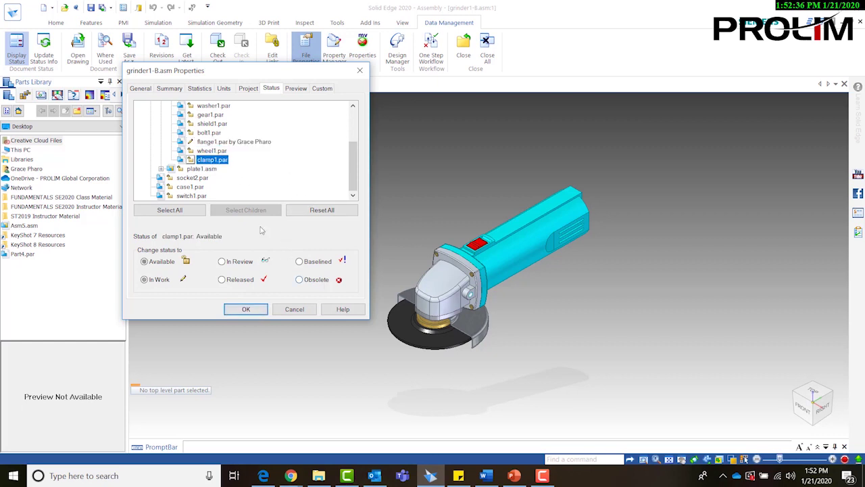
{"action": "left_click", "coordinate": [300, 279]}
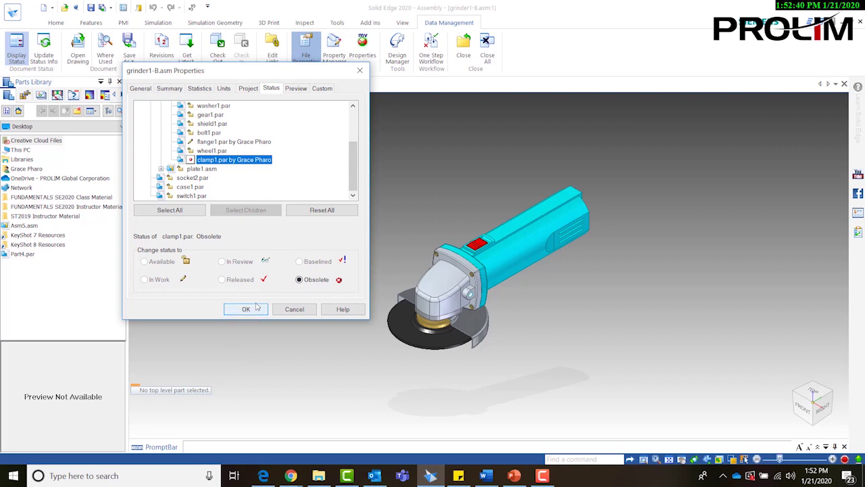
Step: Select all documents in the grinder1-B.asm status tree and reset all pending status changes
{"action": "scroll", "coordinate": [351, 177], "scroll_direction": "up", "scroll_amount": 3}
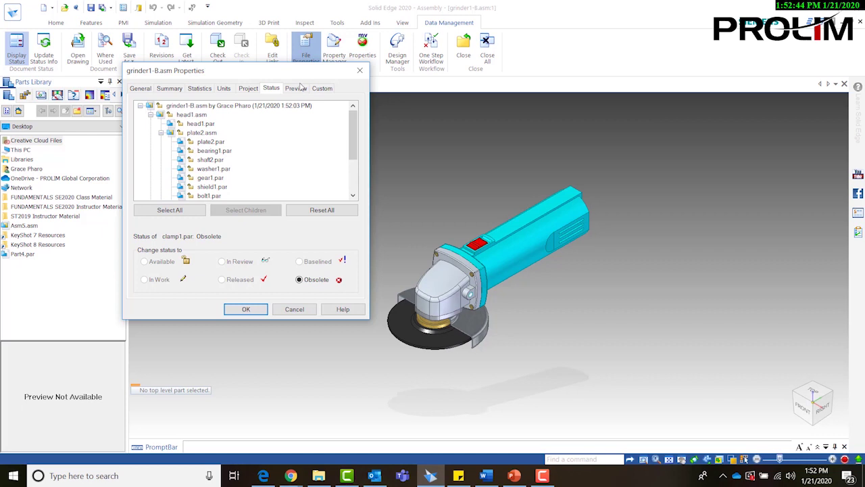
{"action": "left_click", "coordinate": [194, 213]}
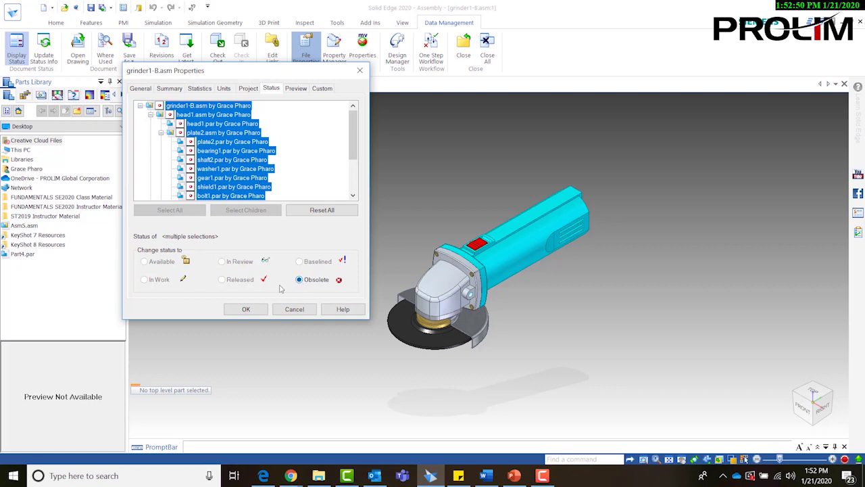
{"action": "left_click", "coordinate": [330, 213]}
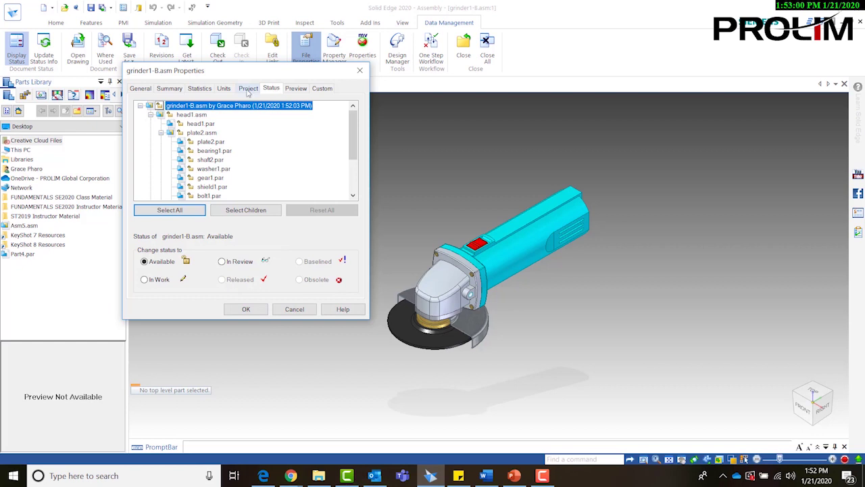
Step: Review the summary, statistics and units properties of grinder1-B.asm and close the file properties
{"action": "left_click", "coordinate": [171, 90]}
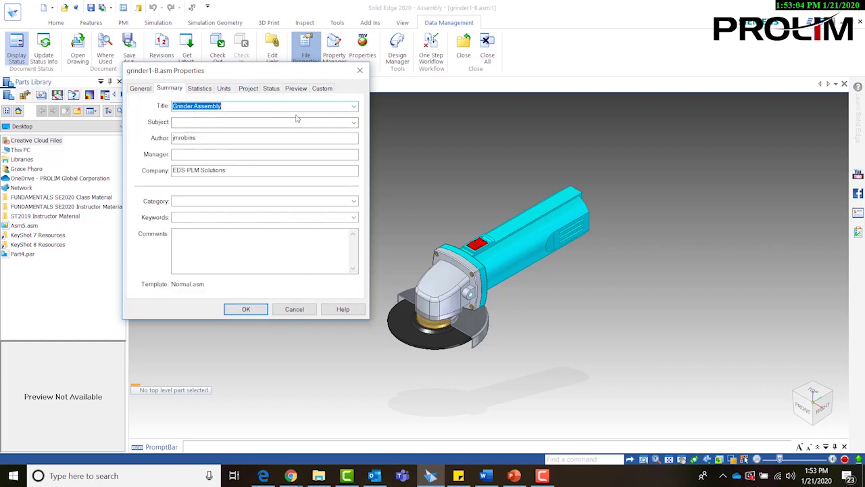
{"action": "left_click", "coordinate": [200, 89]}
{"action": "left_click", "coordinate": [218, 90]}
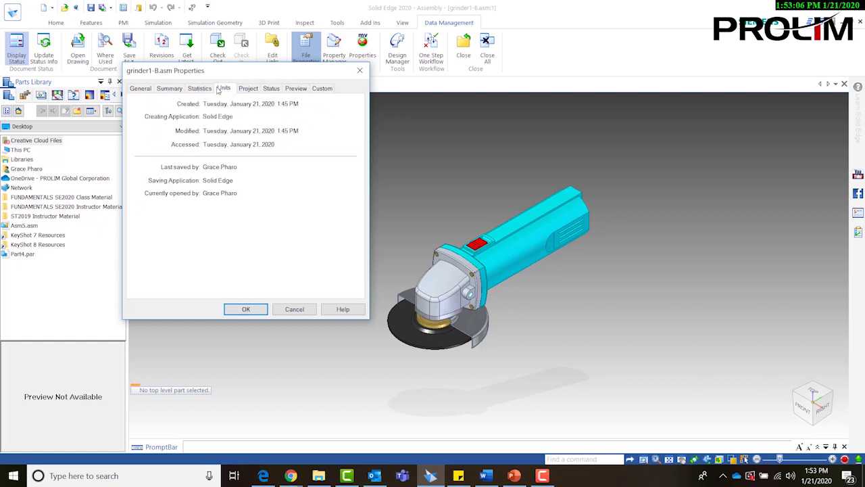
{"action": "left_click", "coordinate": [246, 309]}
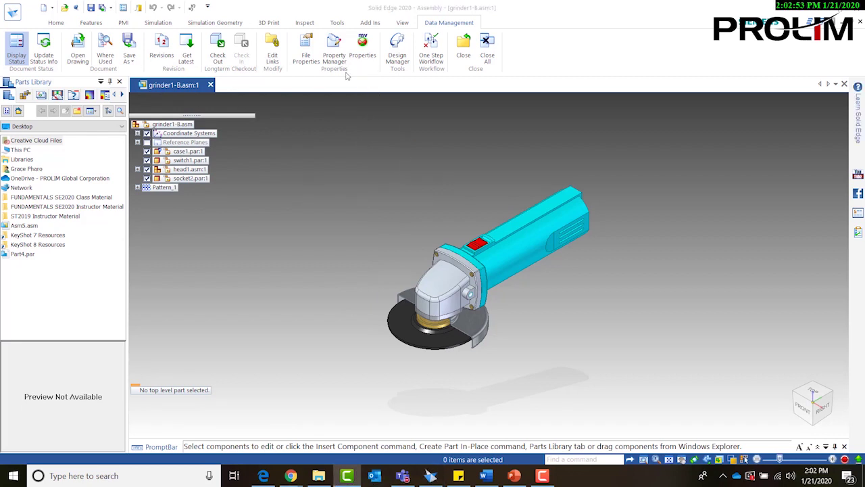
Step: Open grinder1-B.asm in the Property Manager and expand the head1.asm, plate1.asm and plate2.asm subassemblies
{"action": "left_click", "coordinate": [334, 52]}
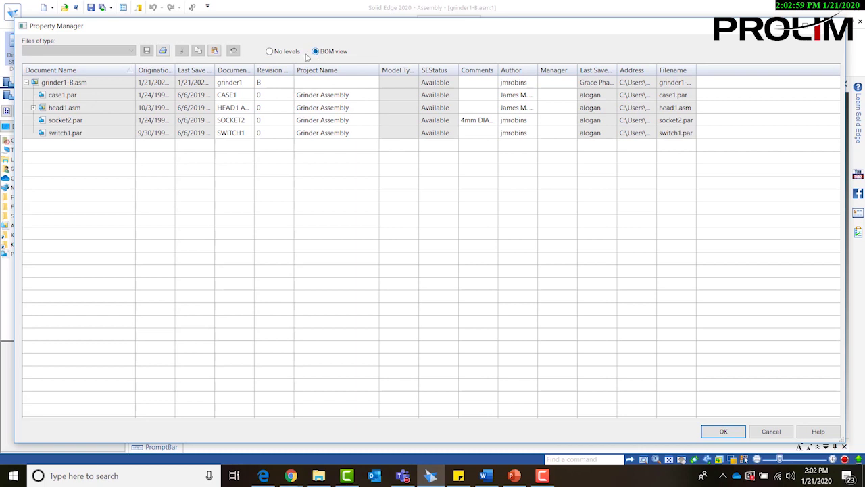
{"action": "double_click", "coordinate": [39, 109]}
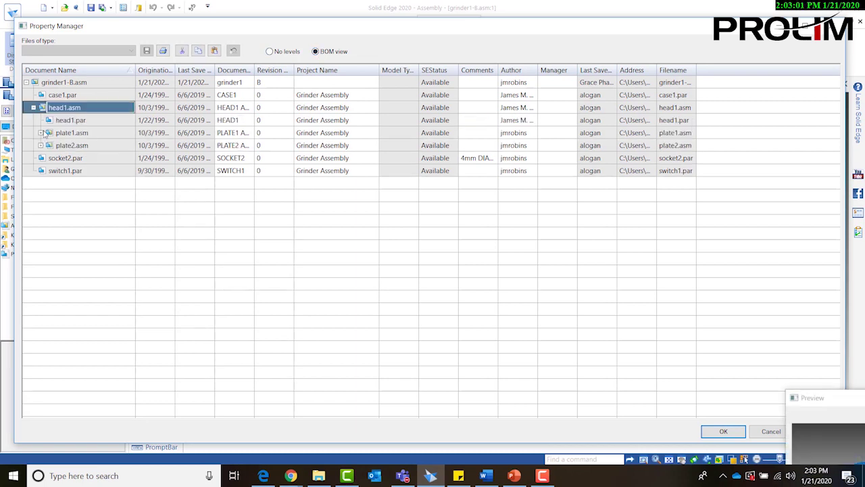
{"action": "double_click", "coordinate": [45, 134]}
{"action": "double_click", "coordinate": [42, 209]}
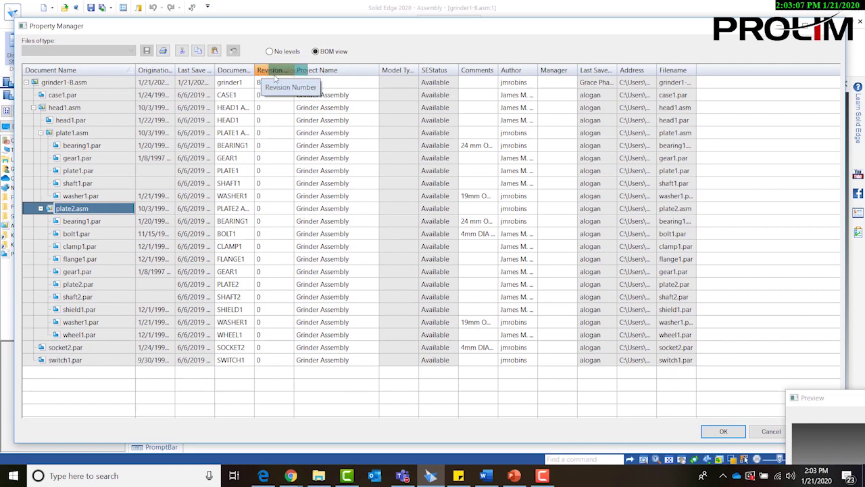
Step: Widen the Revision Number and Comments columns to inspect the component properties, and close the Property Manager
{"action": "left_click_drag", "start_coordinate": [293, 69], "coordinate": [344, 73]}
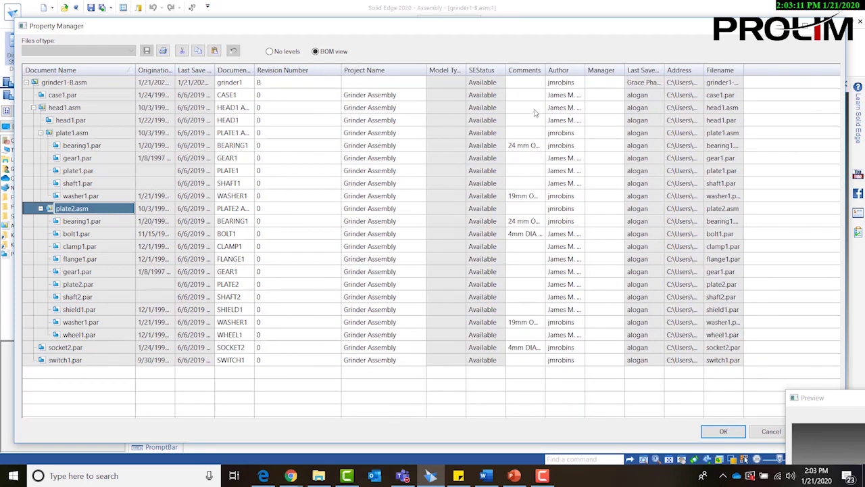
{"action": "left_click_drag", "start_coordinate": [546, 70], "coordinate": [612, 69]}
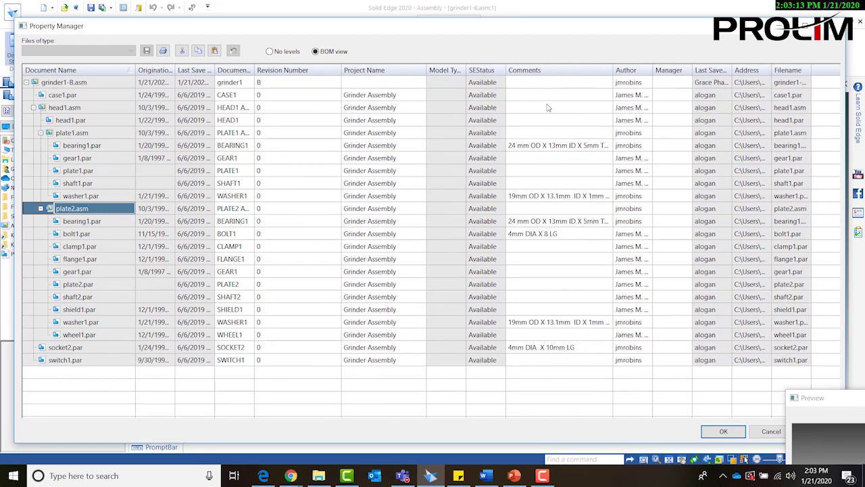
{"action": "left_click", "coordinate": [548, 107]}
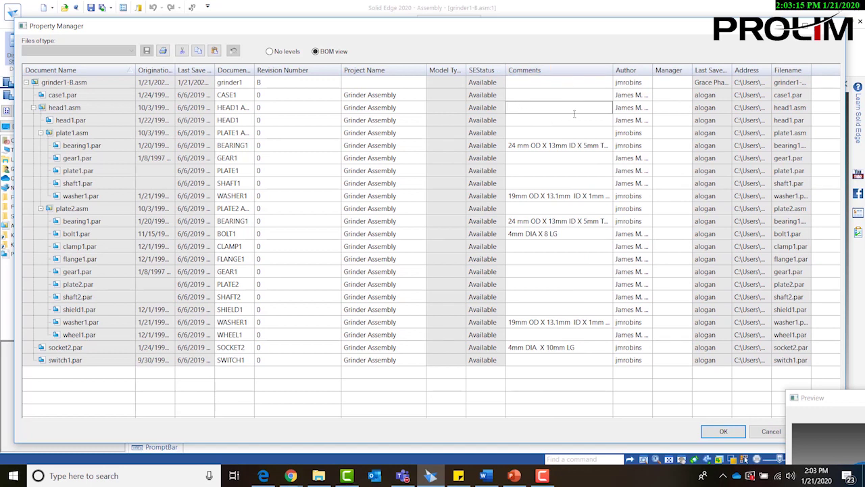
{"action": "left_click_drag", "start_coordinate": [828, 399], "coordinate": [864, 400]}
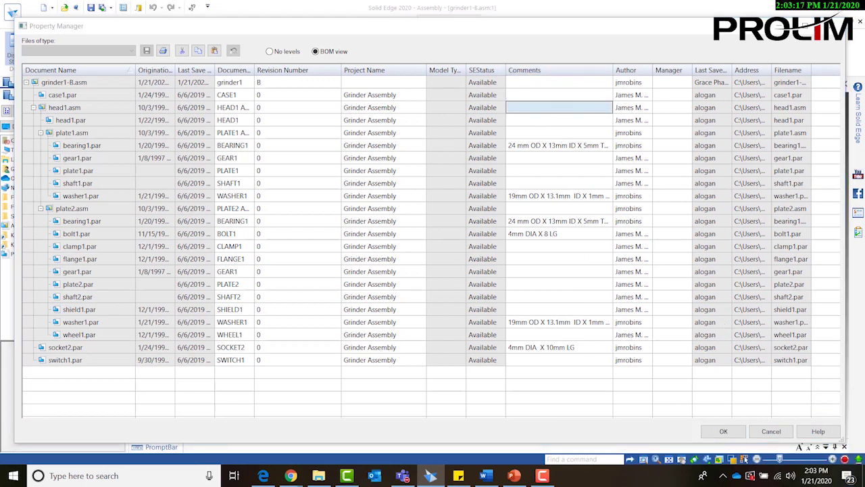
{"action": "left_click", "coordinate": [723, 431]}
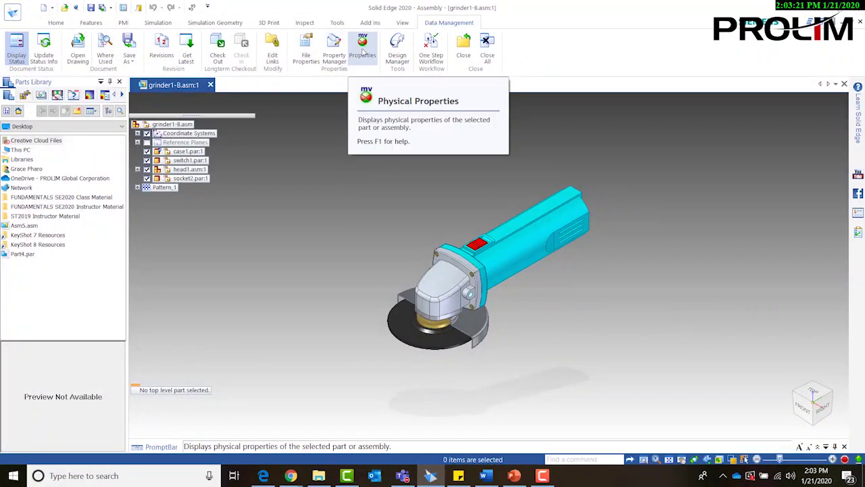
Step: Examine the global and principal physical properties of the entire assembly and the option of saving them as a text file
{"action": "left_click", "coordinate": [363, 53]}
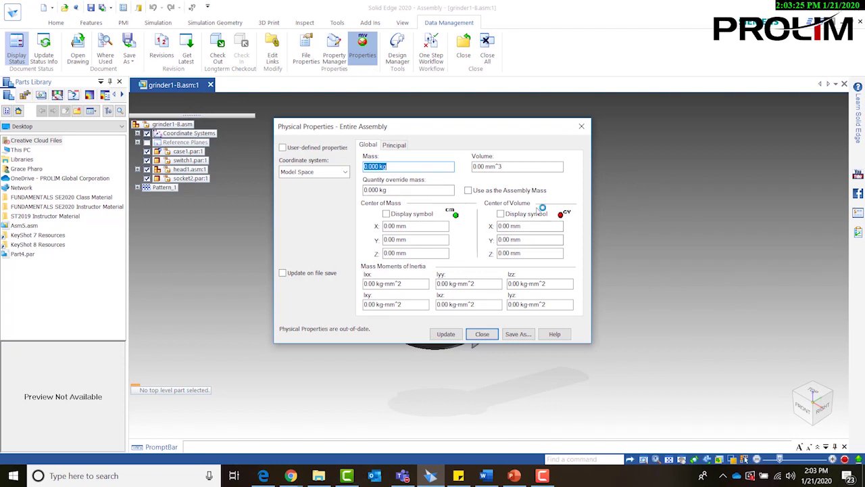
{"action": "left_click", "coordinate": [394, 146]}
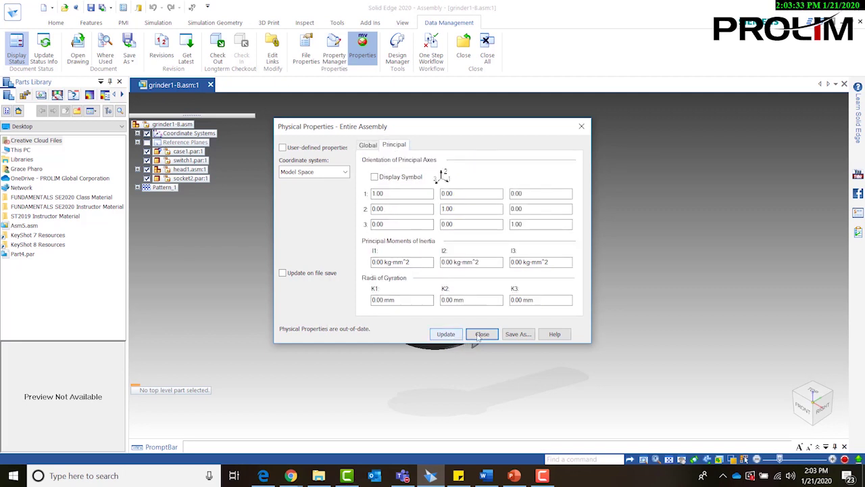
{"action": "left_click", "coordinate": [527, 334]}
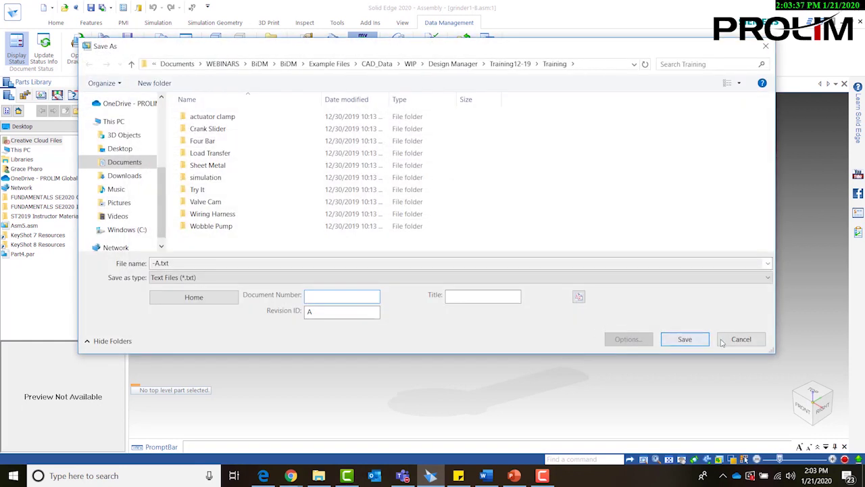
{"action": "left_click", "coordinate": [736, 340]}
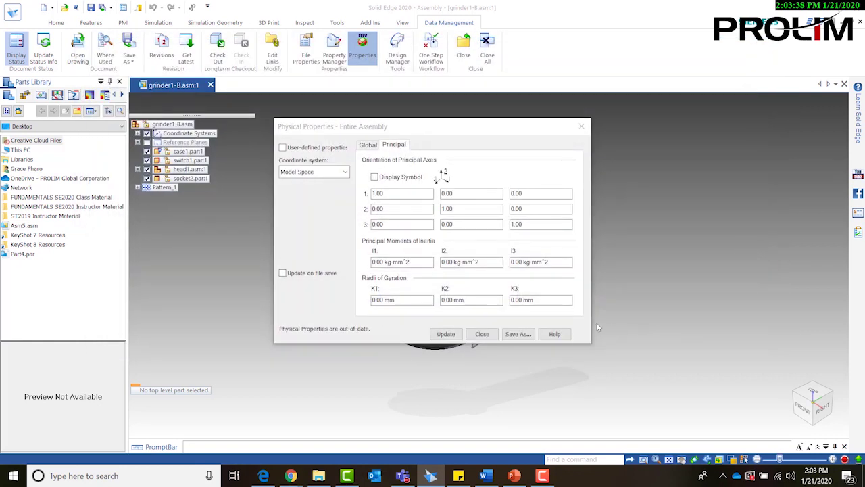
{"action": "left_click", "coordinate": [483, 334]}
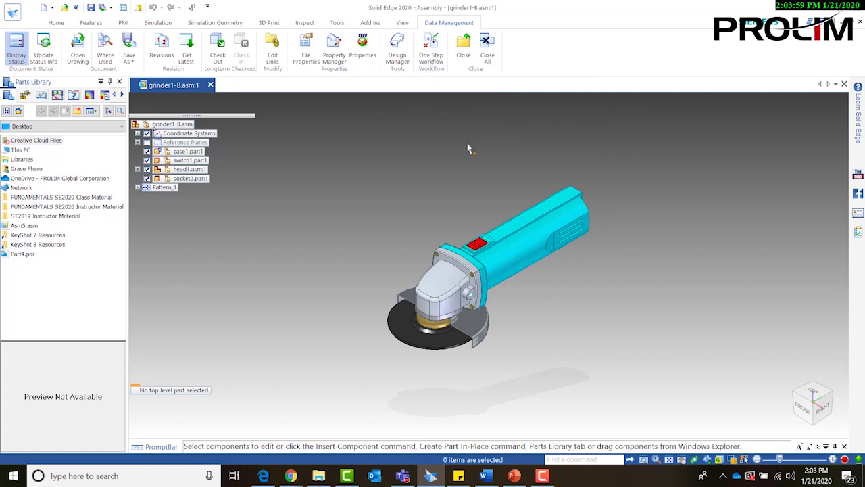
Step: Release grinder1-B.asm through a one-step workflow titled "Updated Length", including and updating drawings and generating an assembly report
{"action": "left_click", "coordinate": [431, 57]}
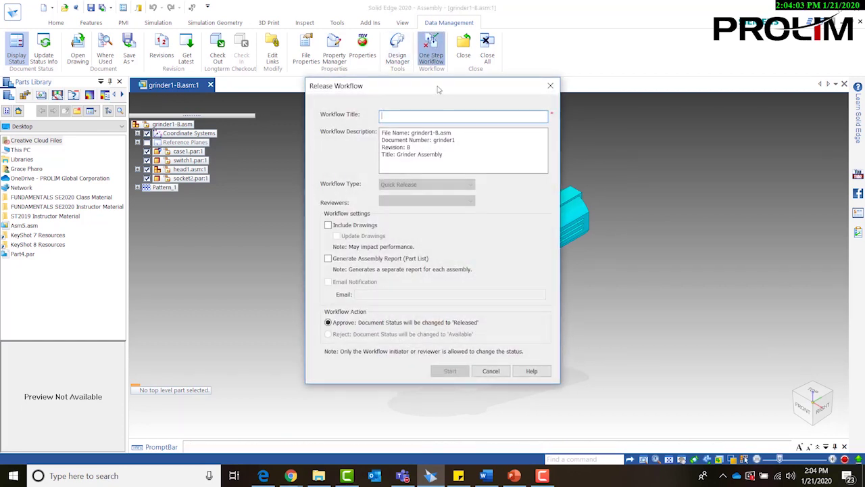
{"action": "left_click_drag", "start_coordinate": [438, 88], "coordinate": [456, 77]}
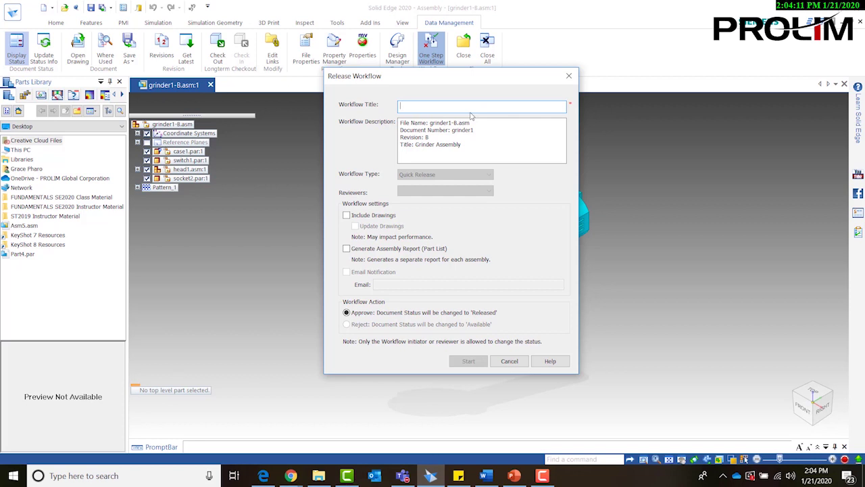
{"action": "type", "text": "UP"}
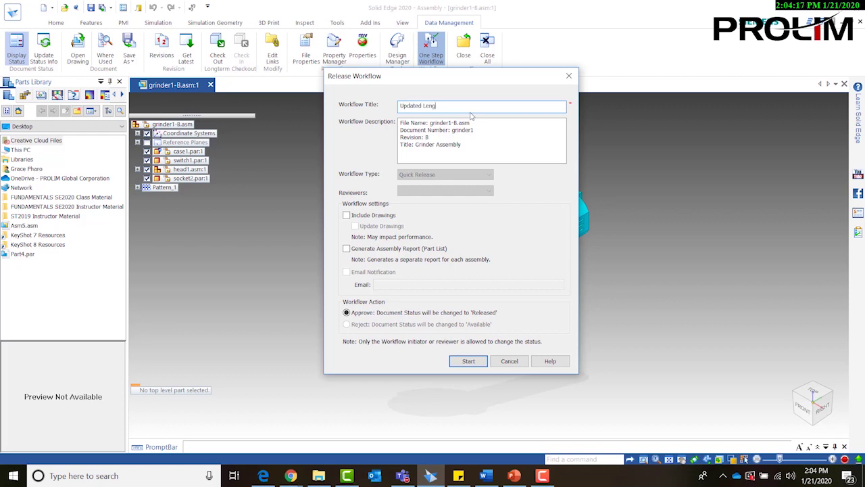
{"action": "mouse_move", "coordinate": [462, 145]}
{"action": "left_mouse_down"}
{"action": "mouse_move", "coordinate": [402, 125]}
{"action": "mouse_move", "coordinate": [467, 144]}
{"action": "left_mouse_up"}
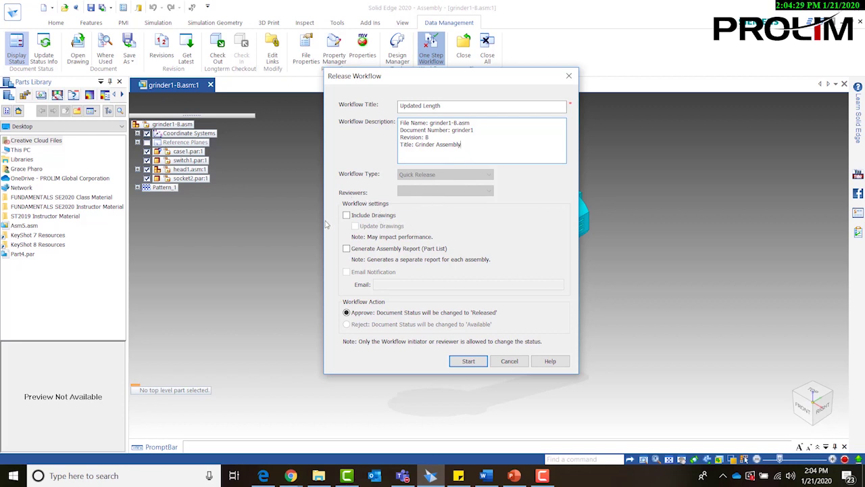
{"action": "left_click", "coordinate": [349, 216]}
{"action": "left_click", "coordinate": [356, 226]}
{"action": "left_click", "coordinate": [348, 248]}
{"action": "left_click", "coordinate": [478, 363]}
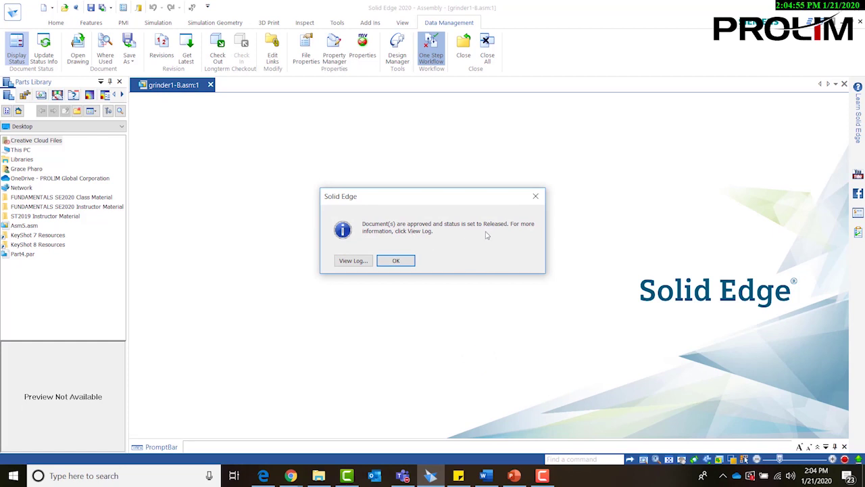
Step: Open the release log in Excel and widen the file name, status, path and Success/Fail columns for reading
{"action": "left_click", "coordinate": [363, 262]}
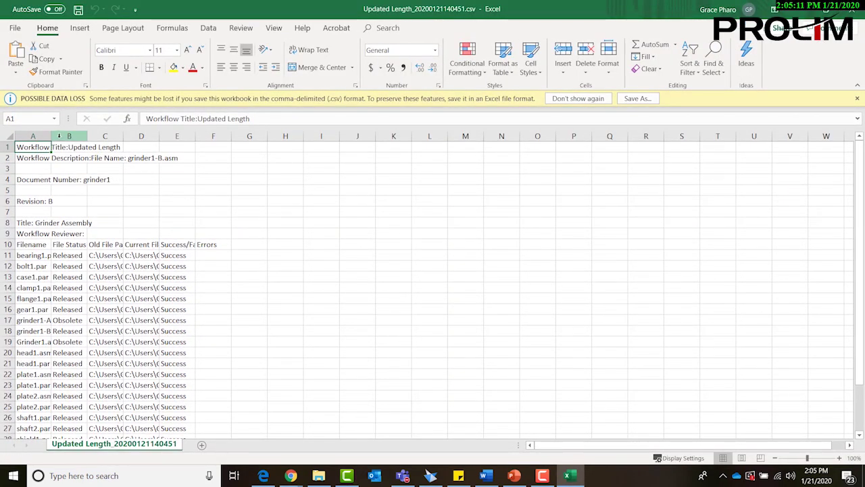
{"action": "left_click_drag", "start_coordinate": [50, 136], "coordinate": [269, 137]}
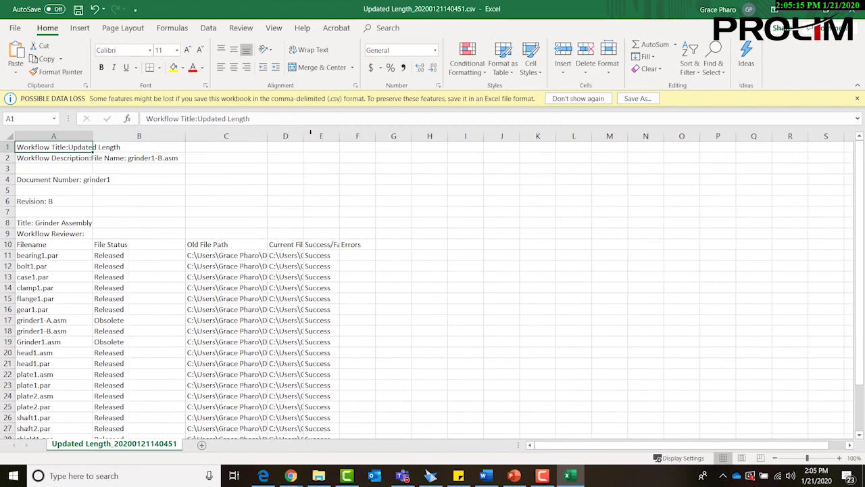
{"action": "double_click", "coordinate": [304, 136]}
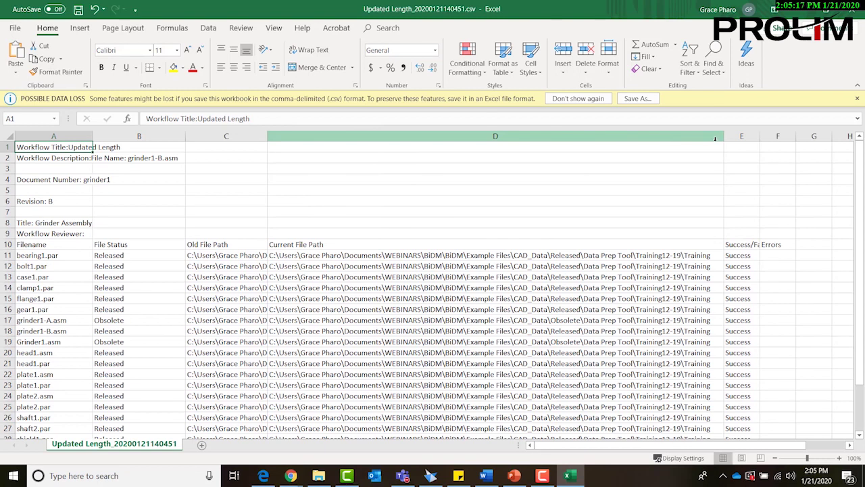
{"action": "left_click", "coordinate": [767, 137]}
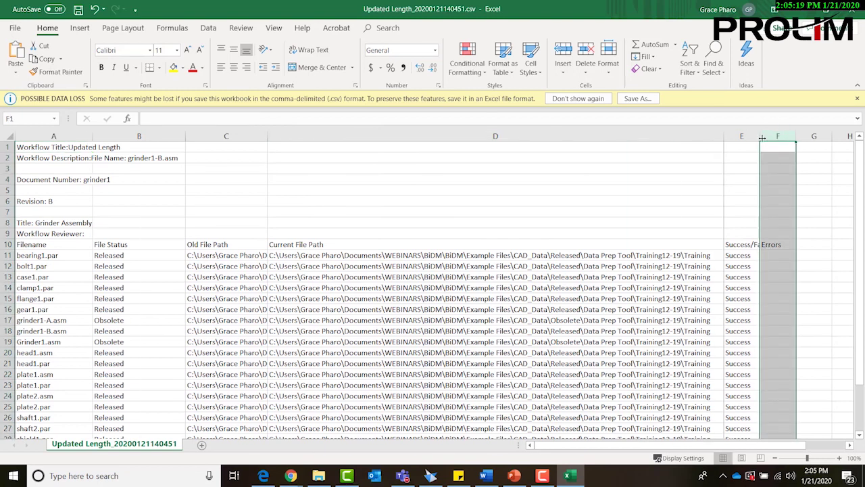
{"action": "double_click", "coordinate": [765, 136]}
{"action": "left_click", "coordinate": [313, 295]}
{"action": "scroll", "coordinate": [313, 295], "scroll_direction": "down", "scroll_amount": 3}
{"action": "scroll", "coordinate": [280, 233], "scroll_direction": "up", "scroll_amount": 3}
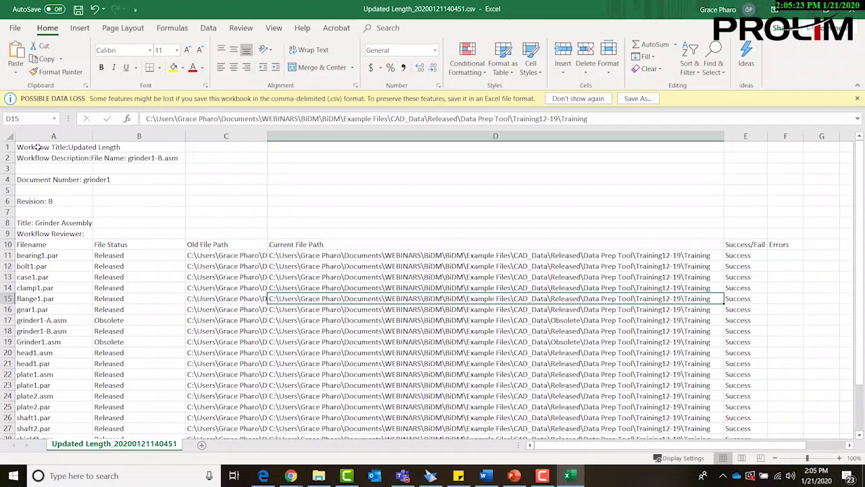
Step: Examine the log's workflow title, file names, statuses, current file paths and success entries, including the grinder1-A.asm row
{"action": "left_click_drag", "start_coordinate": [38, 147], "coordinate": [116, 146]}
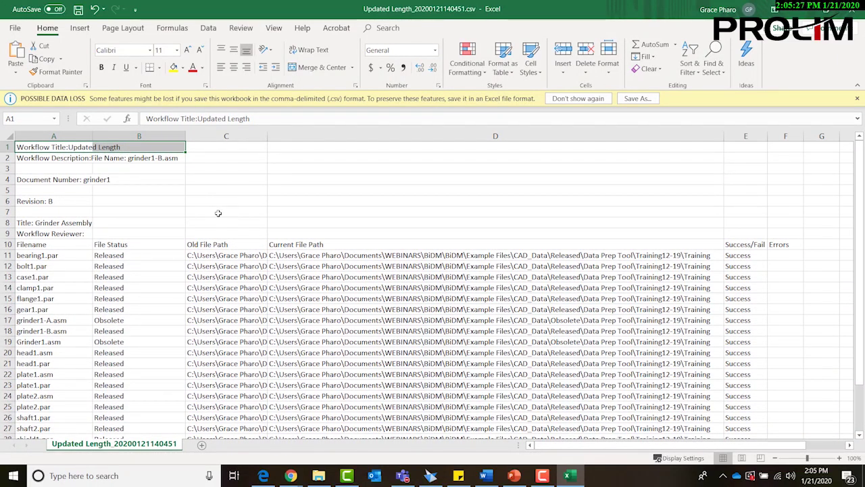
{"action": "scroll", "coordinate": [158, 220], "scroll_direction": "down", "scroll_amount": 2}
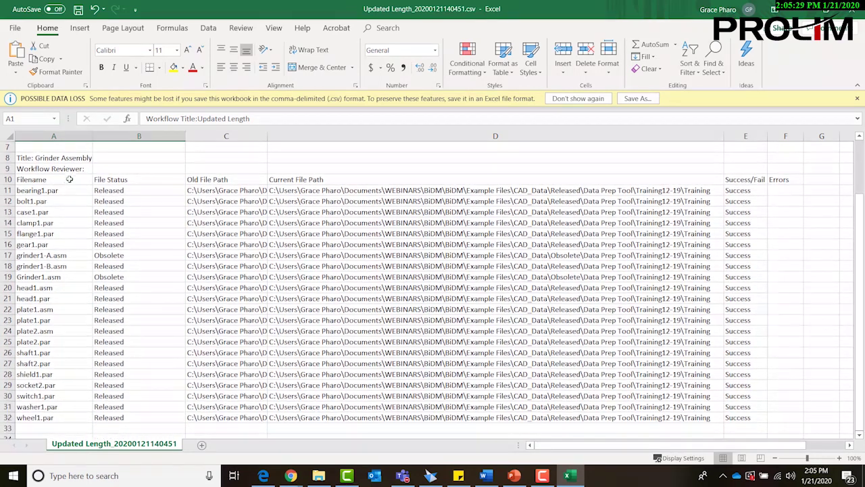
{"action": "left_click_drag", "start_coordinate": [53, 190], "coordinate": [88, 419]}
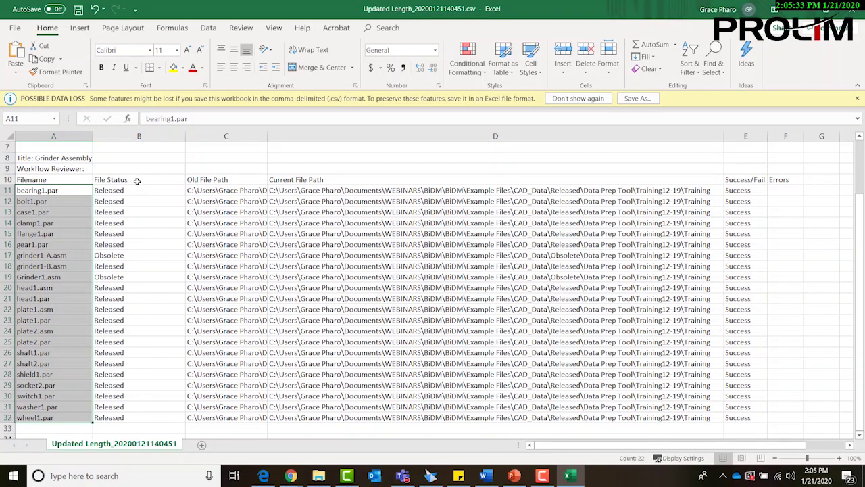
{"action": "left_click", "coordinate": [84, 257]}
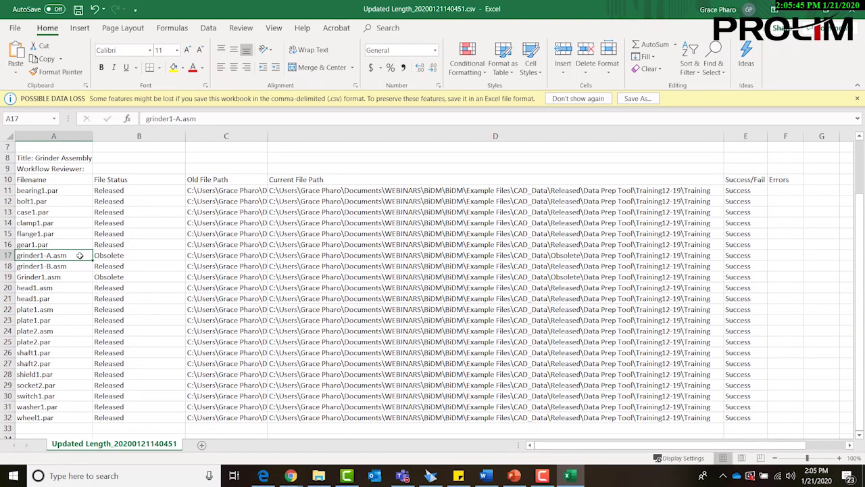
{"action": "left_click_drag", "start_coordinate": [79, 254], "coordinate": [210, 252]}
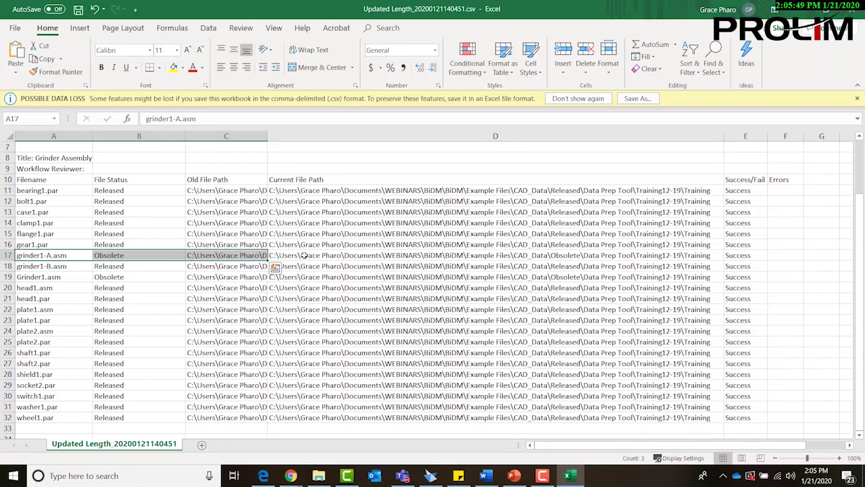
{"action": "left_click", "coordinate": [400, 256]}
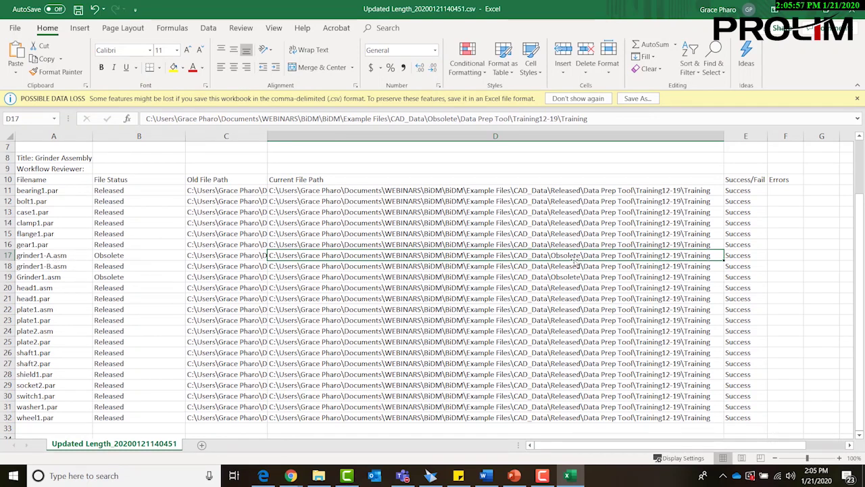
{"action": "left_click", "coordinate": [568, 214]}
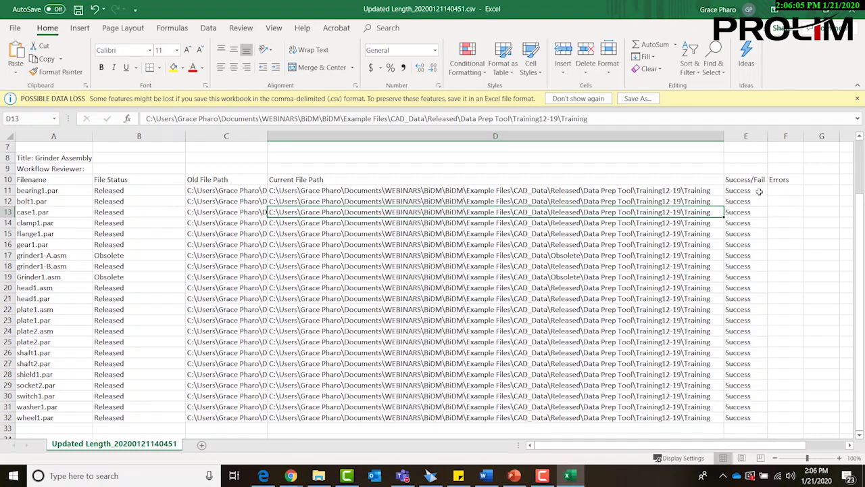
{"action": "left_click_drag", "start_coordinate": [760, 192], "coordinate": [778, 425]}
{"action": "scroll", "coordinate": [804, 426], "scroll_direction": "up", "scroll_amount": 2}
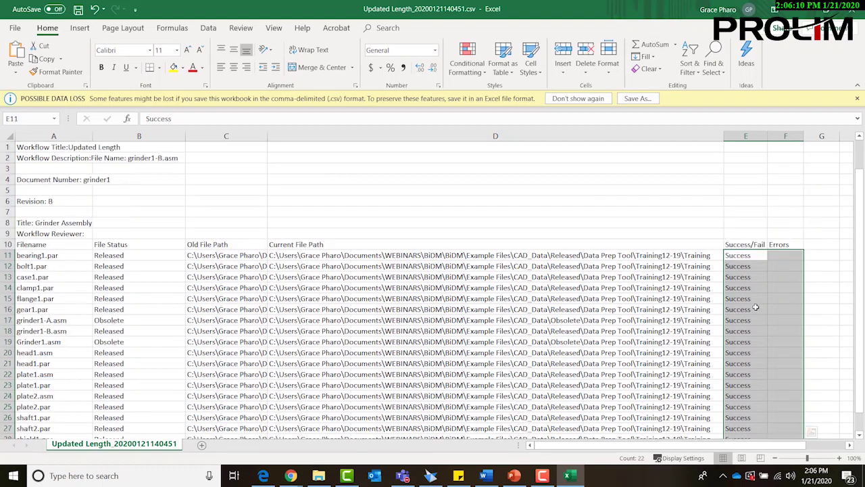
Step: Save the release log over the existing Updated Length CSV file, close it and dismiss the Solid Edge release message
{"action": "left_click", "coordinate": [855, 8]}
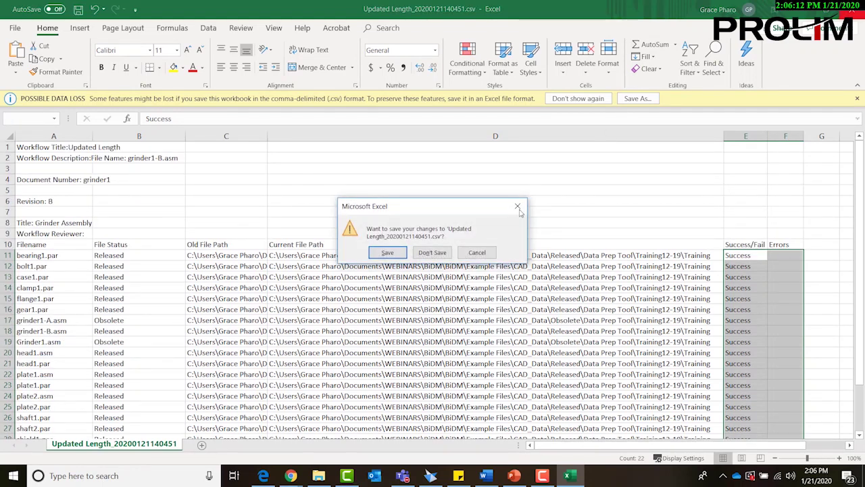
{"action": "left_click", "coordinate": [389, 252]}
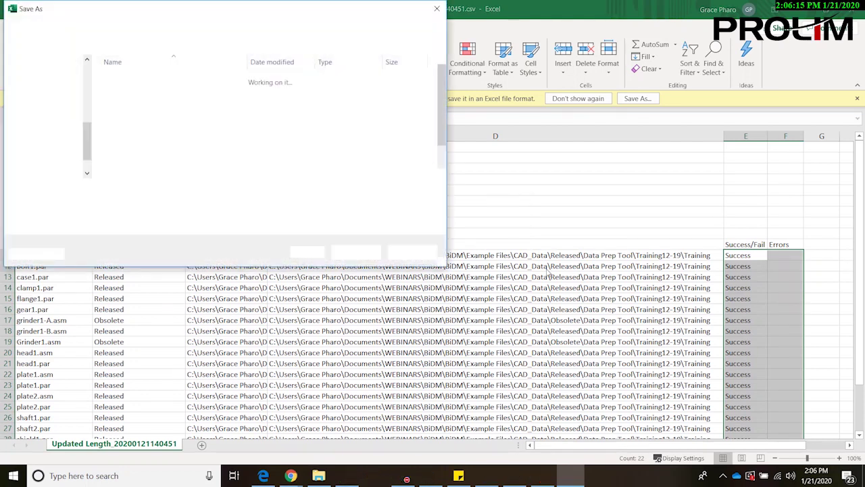
{"action": "left_click", "coordinate": [356, 252]}
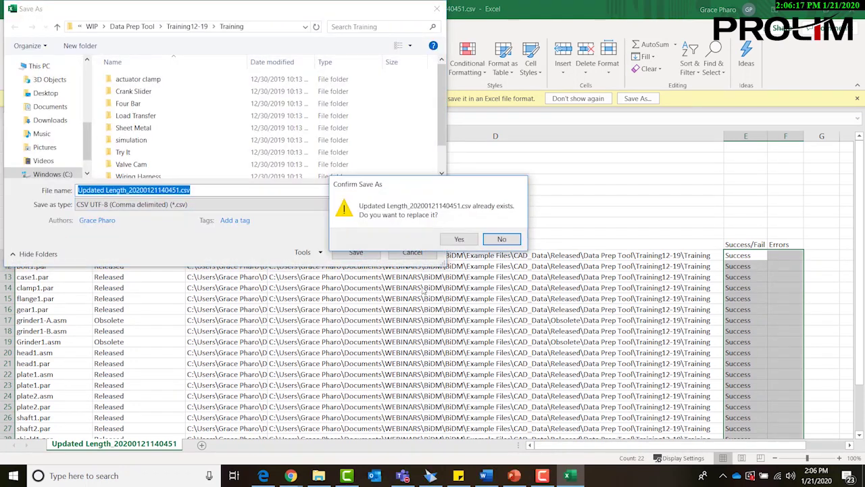
{"action": "left_click", "coordinate": [458, 242]}
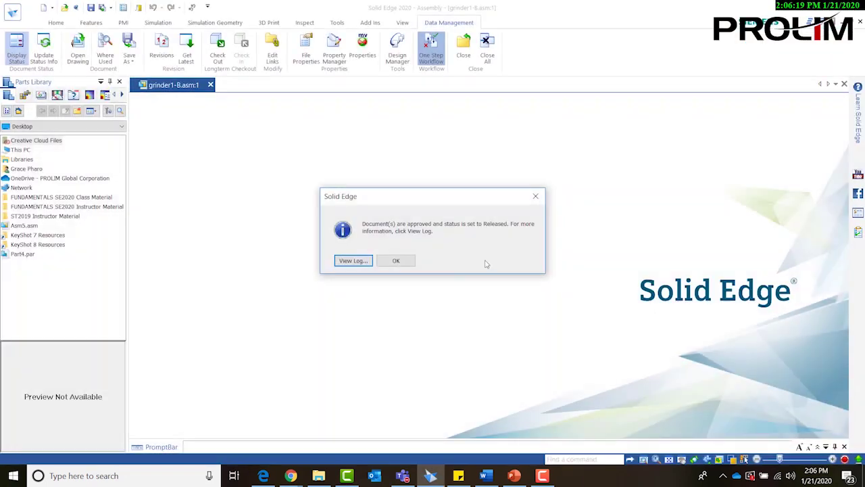
{"action": "left_click", "coordinate": [407, 262]}
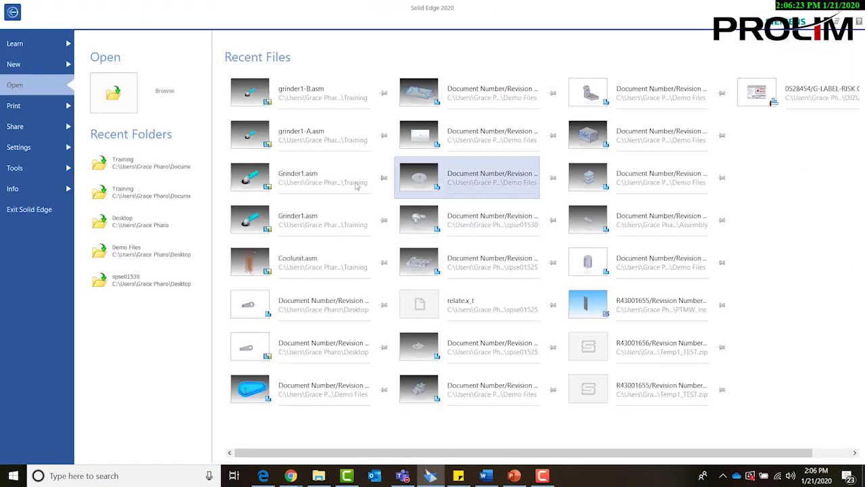
Step: Switch to File Explorer and browse from CAD_Data through Released, Data Prep Tool and Training12-19 to the Training folder
{"action": "left_click", "coordinate": [12, 13]}
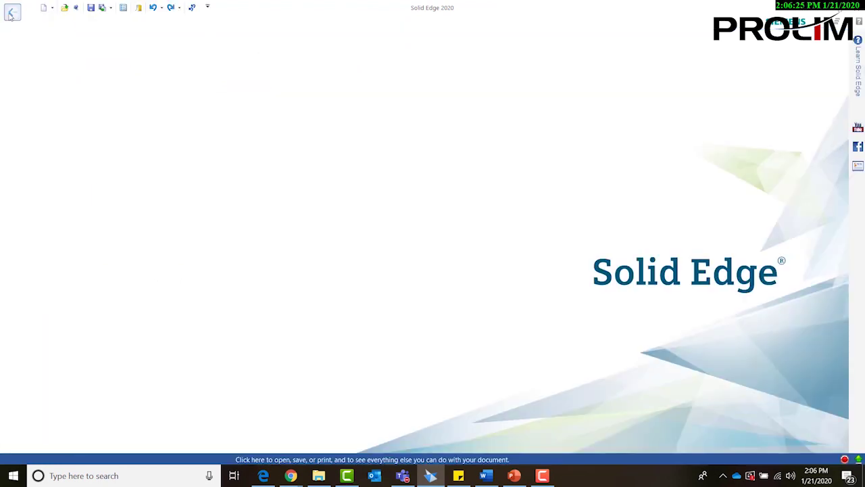
{"action": "left_click", "coordinate": [318, 476]}
{"action": "left_click_drag", "start_coordinate": [447, 82], "coordinate": [451, 88]}
{"action": "left_click", "coordinate": [59, 120]}
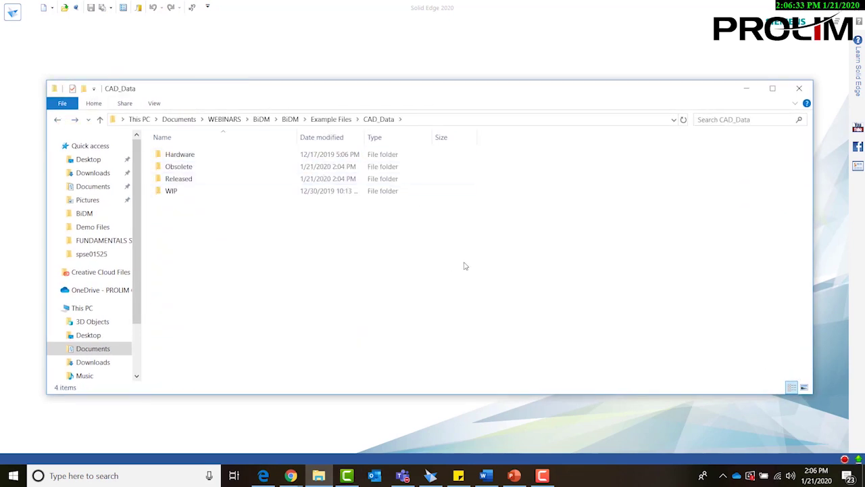
{"action": "double_click", "coordinate": [347, 181]}
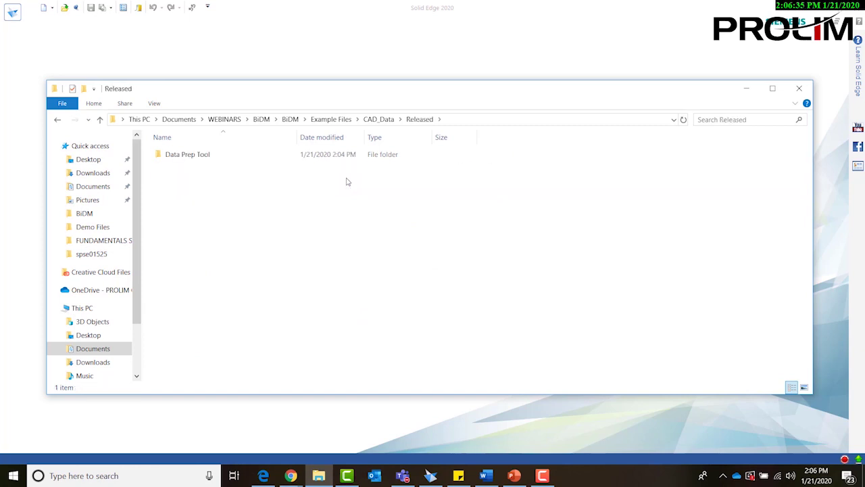
{"action": "double_click", "coordinate": [332, 160]}
{"action": "double_click", "coordinate": [331, 156]}
{"action": "double_click", "coordinate": [332, 156]}
{"action": "scroll", "coordinate": [534, 197], "scroll_direction": "down", "scroll_amount": 3}
{"action": "scroll", "coordinate": [530, 219], "scroll_direction": "up", "scroll_amount": 3}
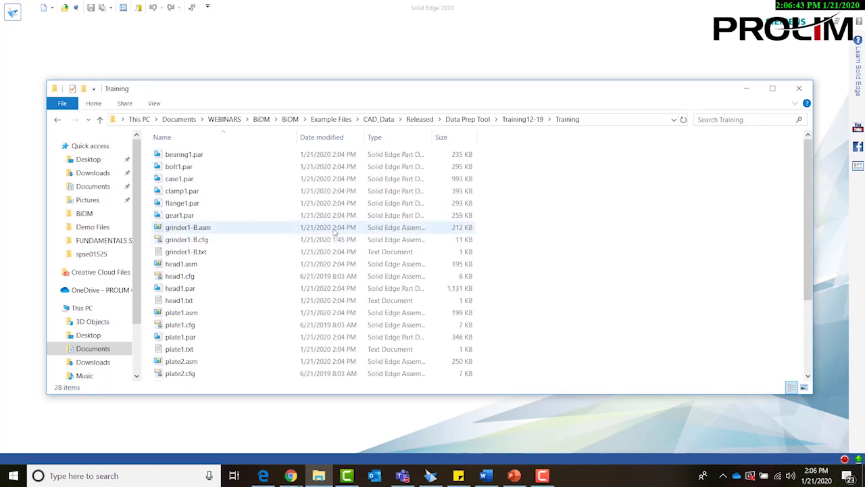
Step: Check the status information of grinder1-B.asm and look over all the files in the released Training folder
{"action": "left_click", "coordinate": [184, 229]}
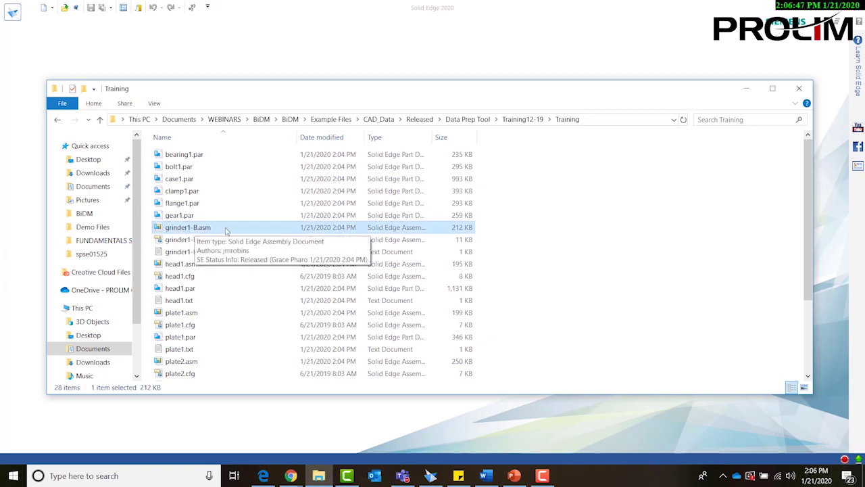
{"action": "left_click_drag", "start_coordinate": [496, 159], "coordinate": [468, 390]}
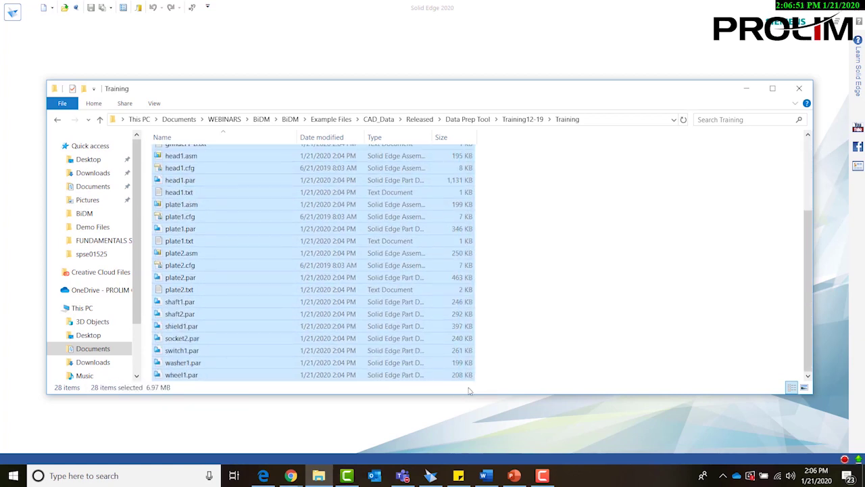
{"action": "left_click", "coordinate": [549, 302]}
{"action": "scroll", "coordinate": [544, 277], "scroll_direction": "up", "scroll_amount": 3}
Step: Add the SE Status, SE Workflow History, SE Workflow Reviewer and SE Workflow Title columns to the folder's file list
{"action": "right_click", "coordinate": [506, 141]}
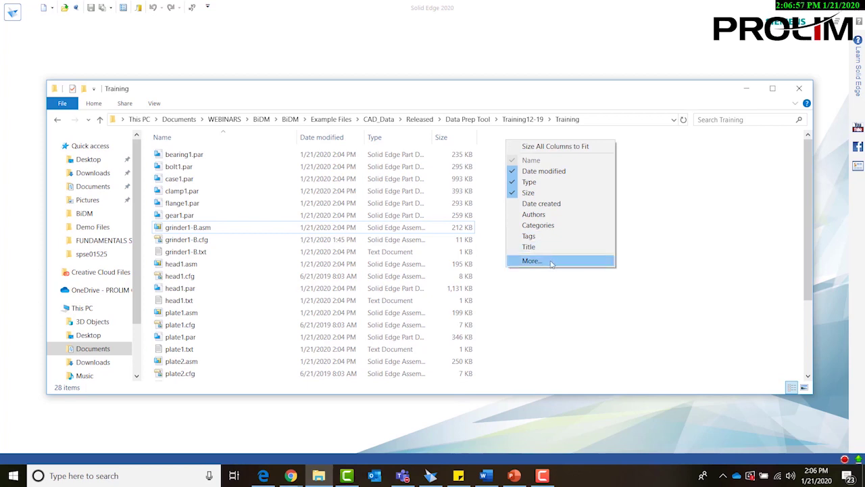
{"action": "left_click", "coordinate": [551, 262]}
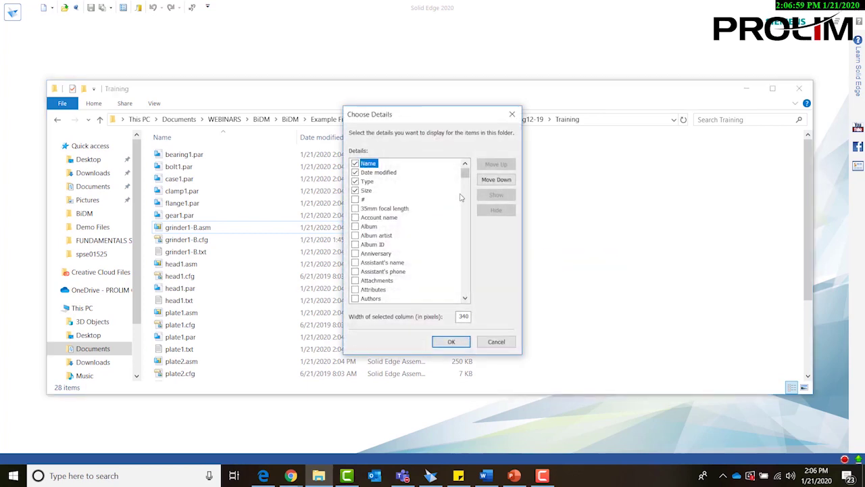
{"action": "type", "text": "se"}
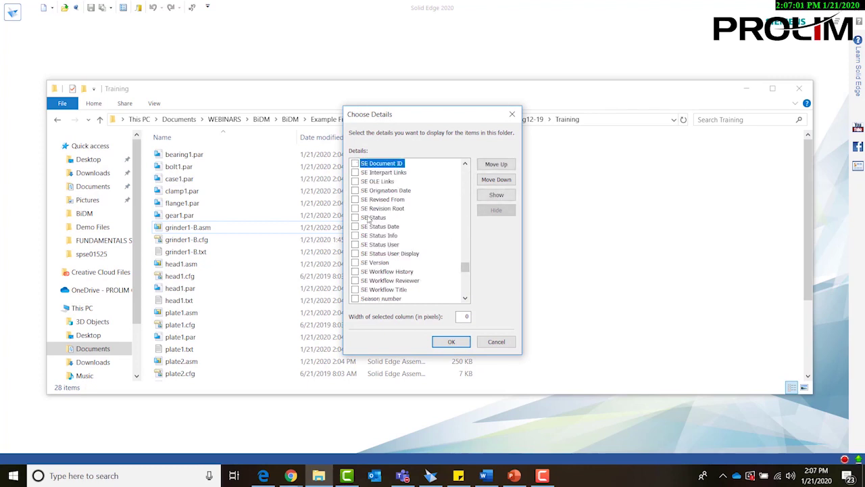
{"action": "left_click", "coordinate": [356, 271]}
{"action": "left_click", "coordinate": [356, 281]}
{"action": "left_click", "coordinate": [356, 290]}
{"action": "left_click", "coordinate": [449, 341]}
Step: Review the status and workflow details of all the files in the released Training folder
{"action": "mouse_move", "coordinate": [585, 376]}
{"action": "left_mouse_down"}
{"action": "mouse_move", "coordinate": [653, 384]}
{"action": "mouse_move", "coordinate": [584, 382]}
{"action": "left_mouse_up"}
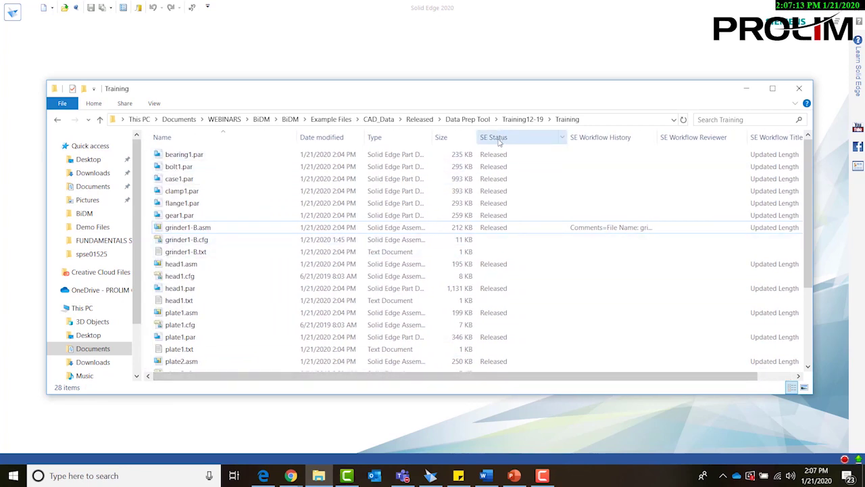
{"action": "left_click_drag", "start_coordinate": [807, 192], "coordinate": [805, 279]}
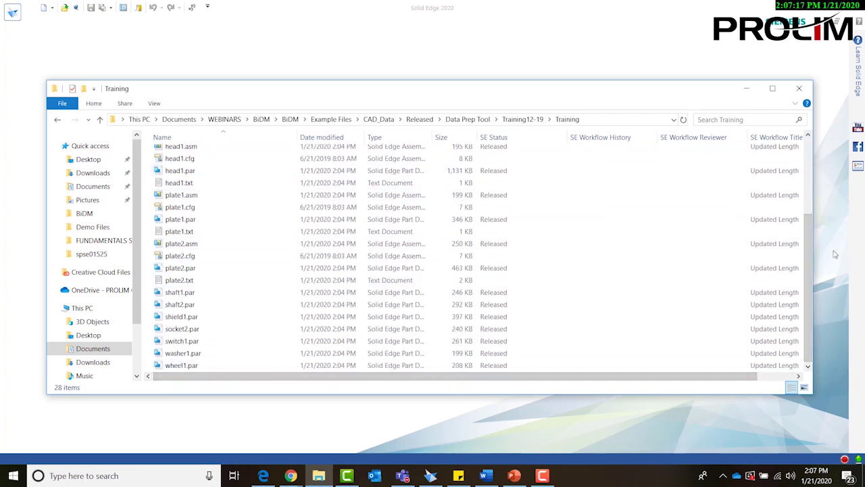
{"action": "scroll", "coordinate": [653, 224], "scroll_direction": "up", "scroll_amount": 3}
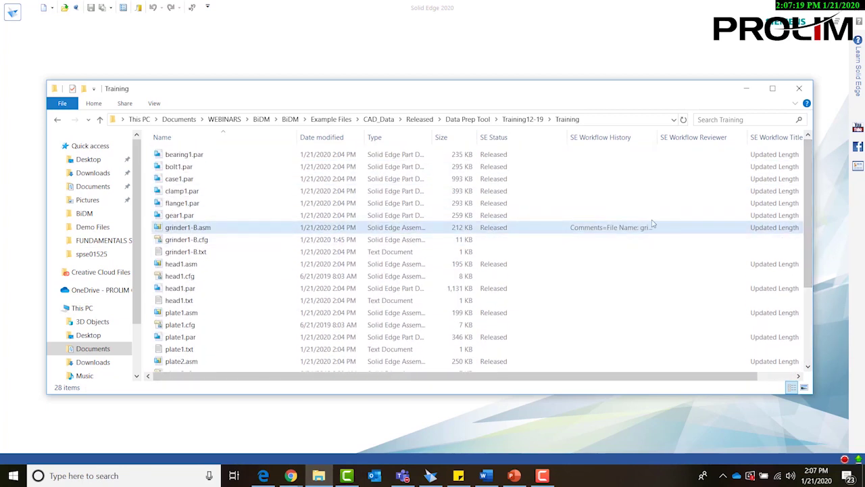
Step: Widen the SE Workflow History column and review the workflow history, reviewer and title columns of the released Training files
{"action": "left_click_drag", "start_coordinate": [658, 137], "coordinate": [745, 148]}
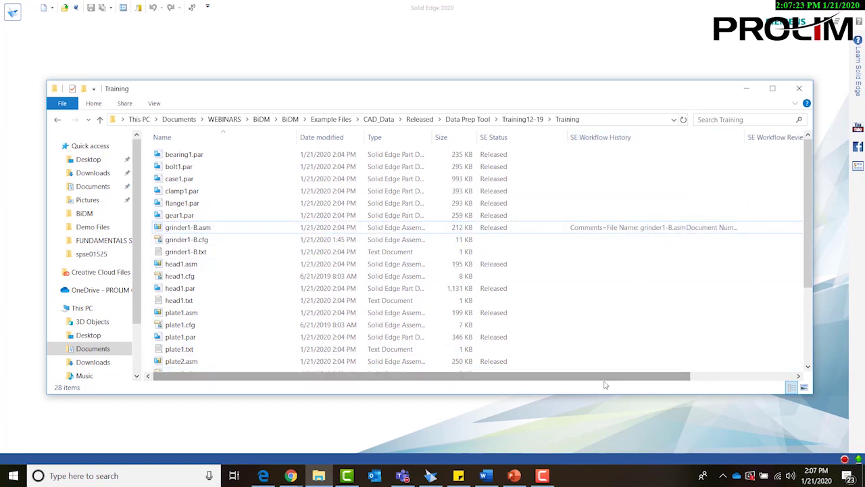
{"action": "left_click_drag", "start_coordinate": [605, 383], "coordinate": [742, 352]}
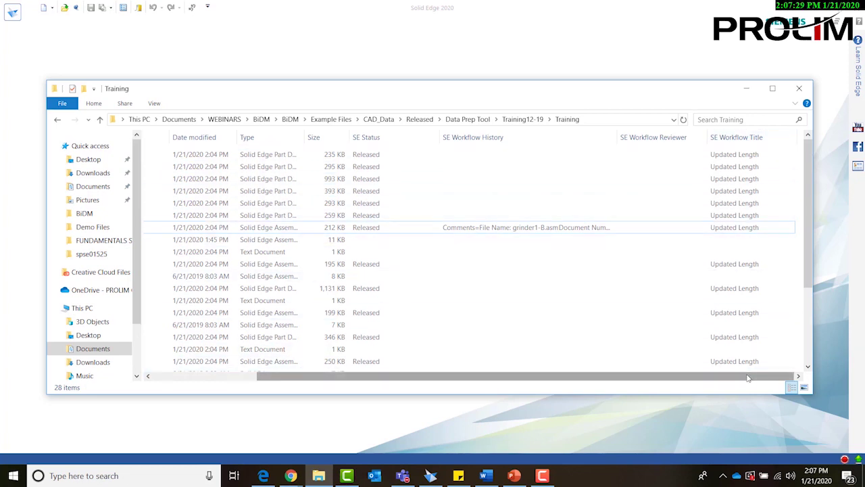
{"action": "left_click_drag", "start_coordinate": [748, 379], "coordinate": [644, 382]}
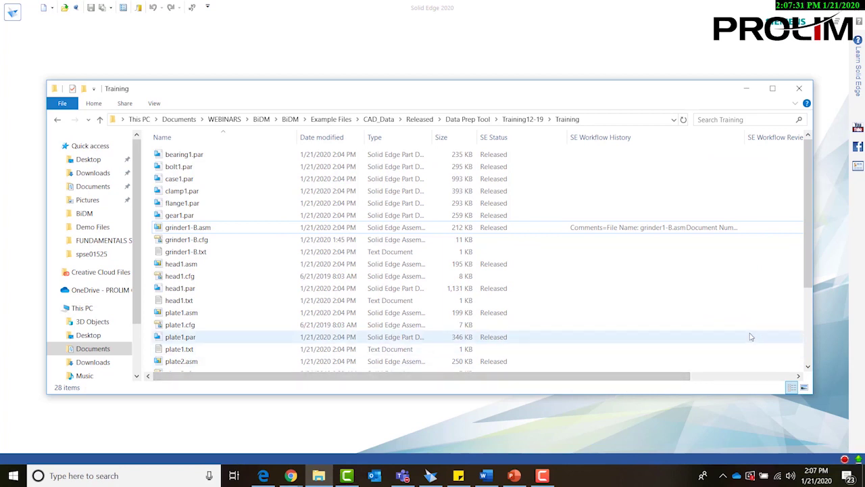
{"action": "left_click", "coordinate": [745, 89]}
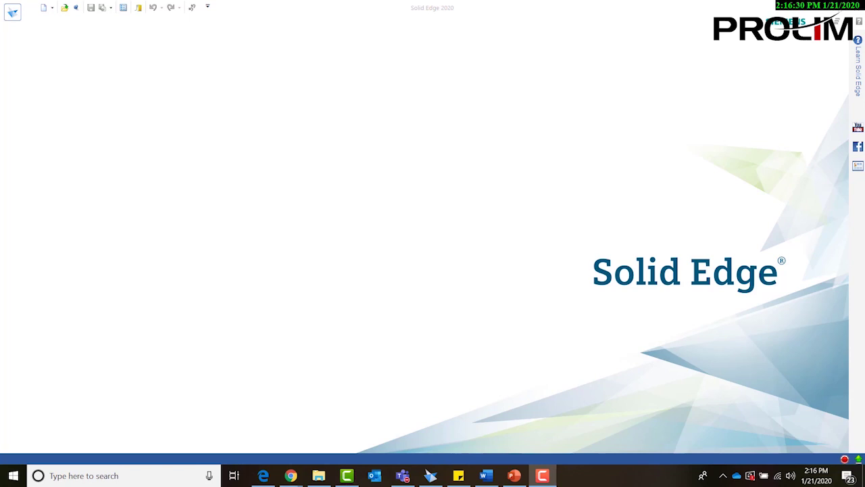
Step: Return to File Explorer and browse from CAD_Data through Obsolete, Data Prep Tool and Training12-19 to the obsolete Training folder
{"action": "left_click", "coordinate": [320, 476]}
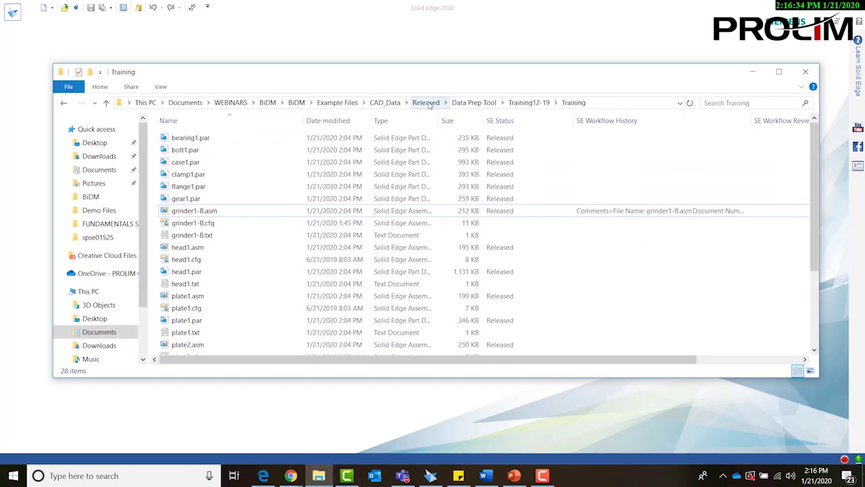
{"action": "left_click", "coordinate": [386, 102]}
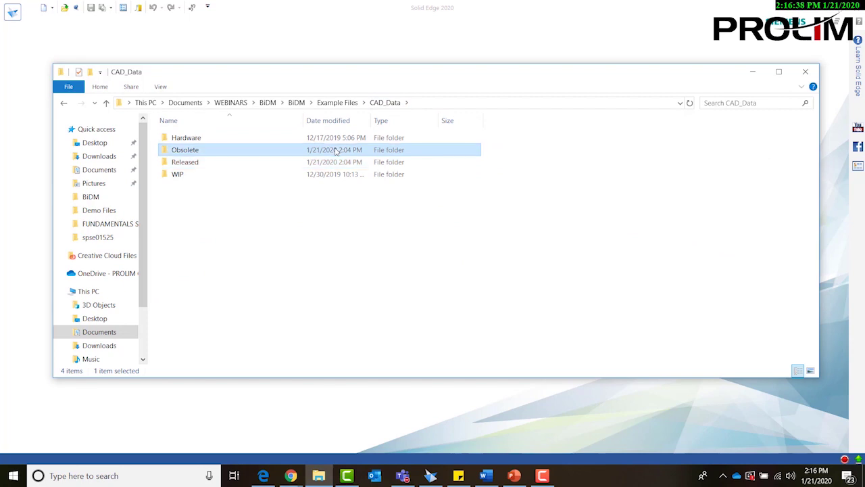
{"action": "double_click", "coordinate": [336, 150]}
{"action": "double_click", "coordinate": [332, 139]}
{"action": "double_click", "coordinate": [332, 142]}
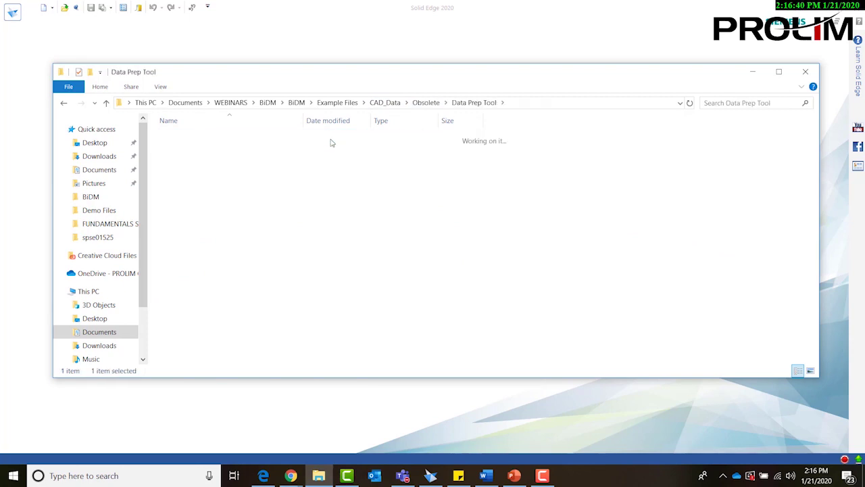
{"action": "double_click", "coordinate": [331, 140]}
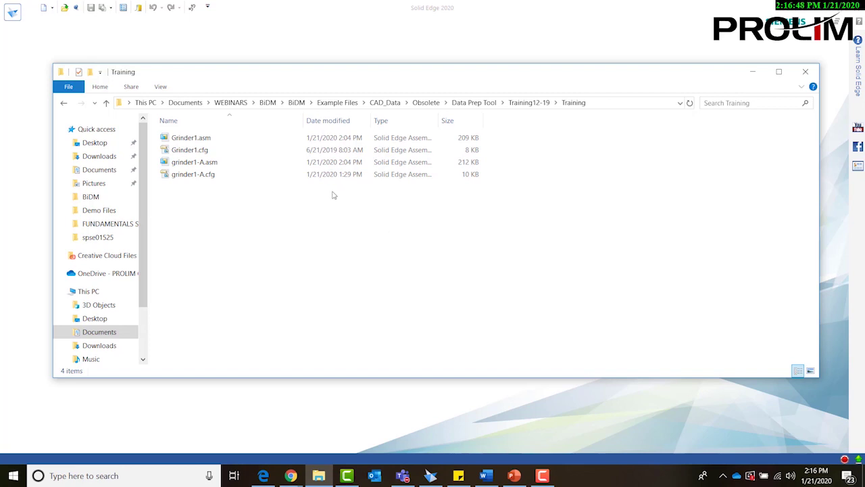
Step: Go back to CAD_Data and browse through Released, Data Prep Tool and Training12-19 to the released Training folder
{"action": "left_click", "coordinate": [395, 104]}
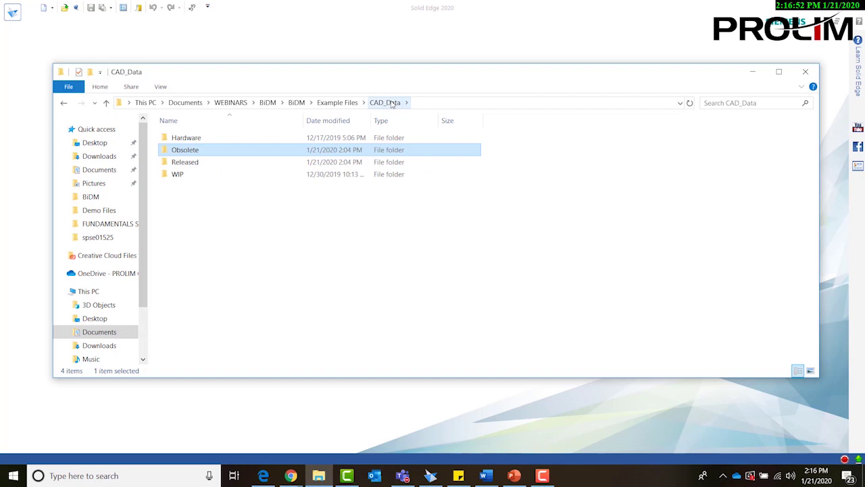
{"action": "double_click", "coordinate": [350, 160]}
{"action": "double_click", "coordinate": [350, 139]}
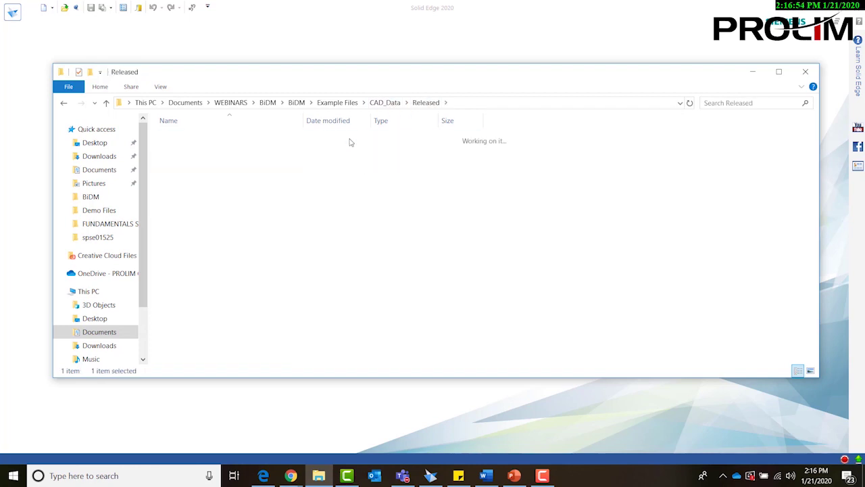
{"action": "double_click", "coordinate": [350, 138]}
{"action": "left_click", "coordinate": [350, 139]}
{"action": "double_click", "coordinate": [350, 138]}
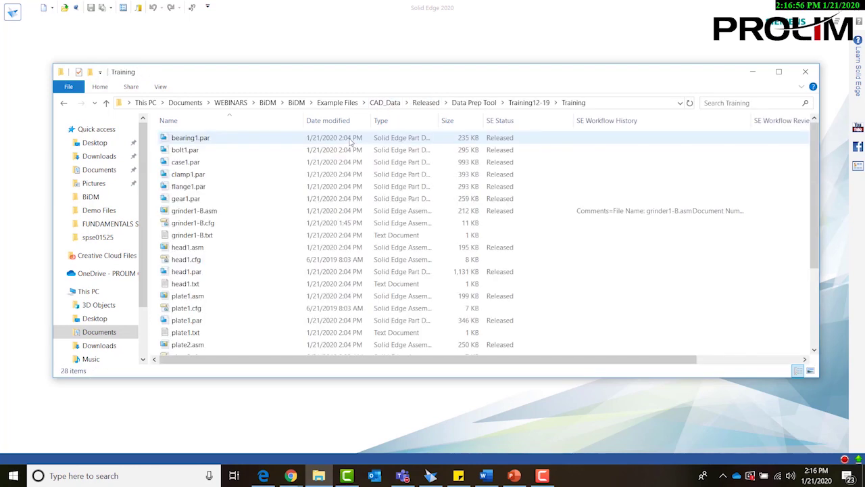
Step: Open the released grinder1-B.asm in Solid Edge and save a new revision of it as grinder1-C.asm
{"action": "double_click", "coordinate": [321, 213]}
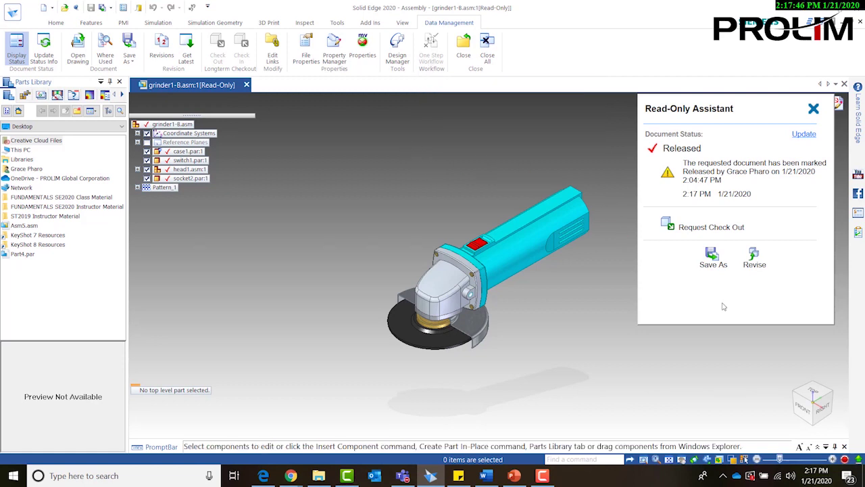
{"action": "left_click", "coordinate": [755, 258]}
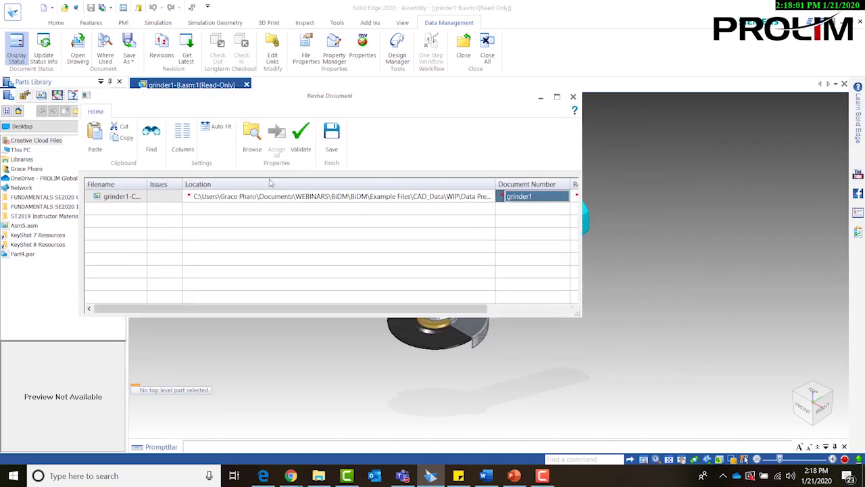
{"action": "left_click", "coordinate": [331, 135]}
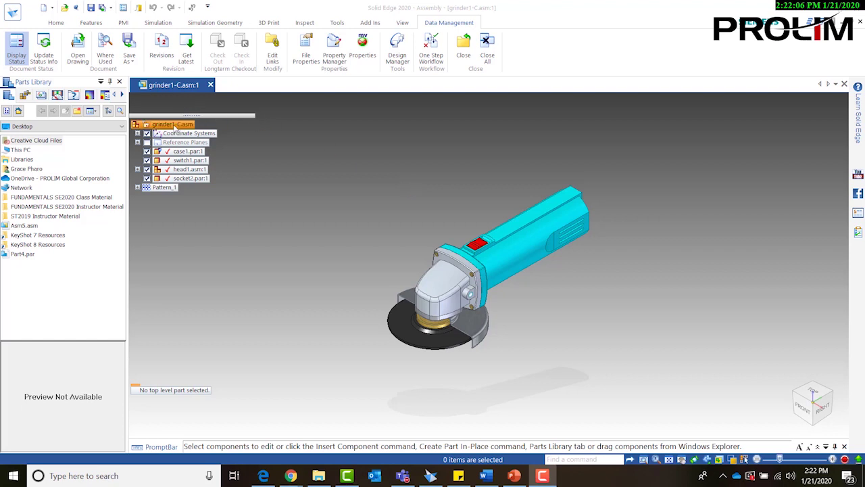
Step: Check the document status of the revised grinder assembly and its case1.par component
{"action": "mouse_move", "coordinate": [179, 129]}
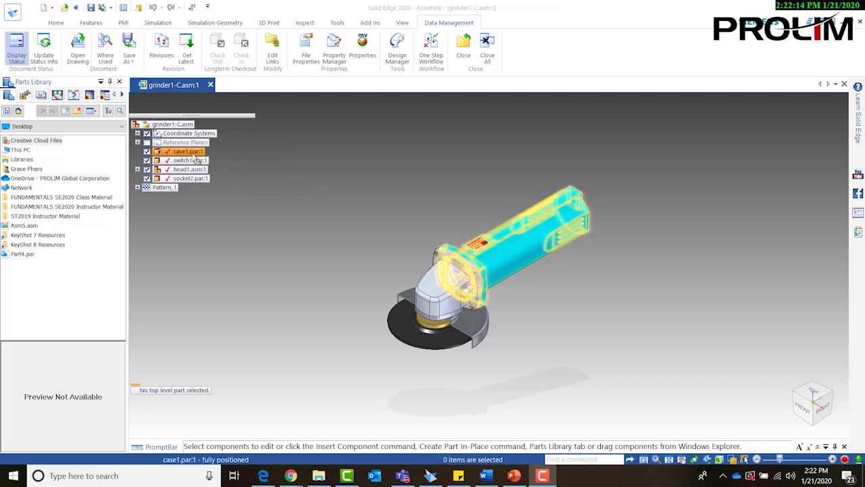
{"action": "mouse_move", "coordinate": [194, 154]}
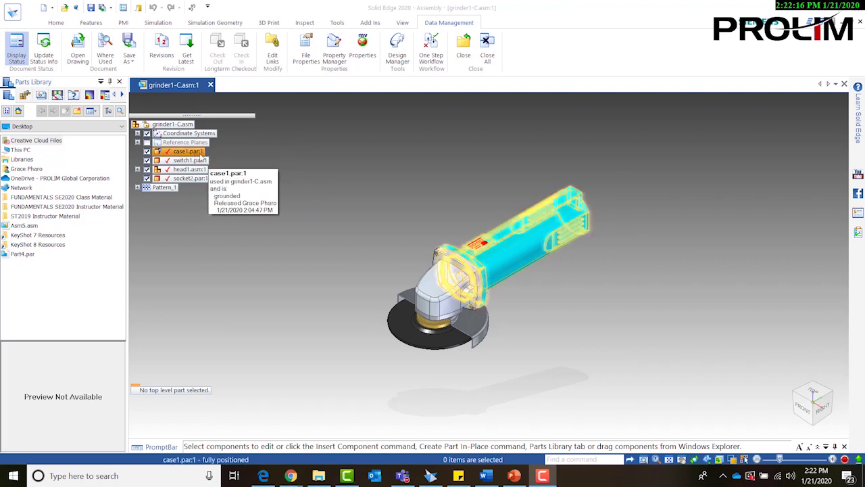